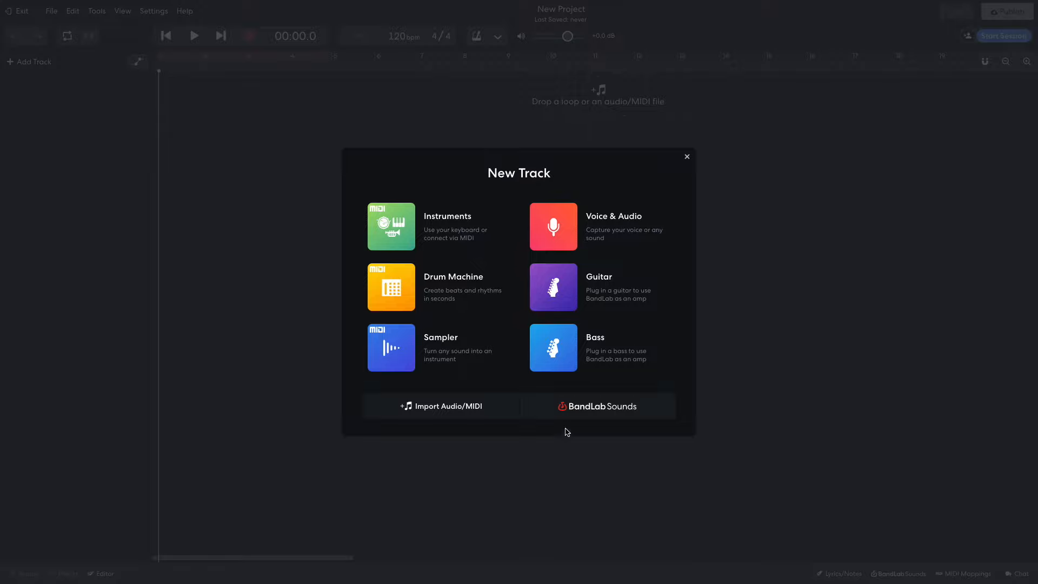
Search BandLab Sounds for "trap" and open the Trap Vol. 1 pack from the full list of matching packs
click(582, 411)
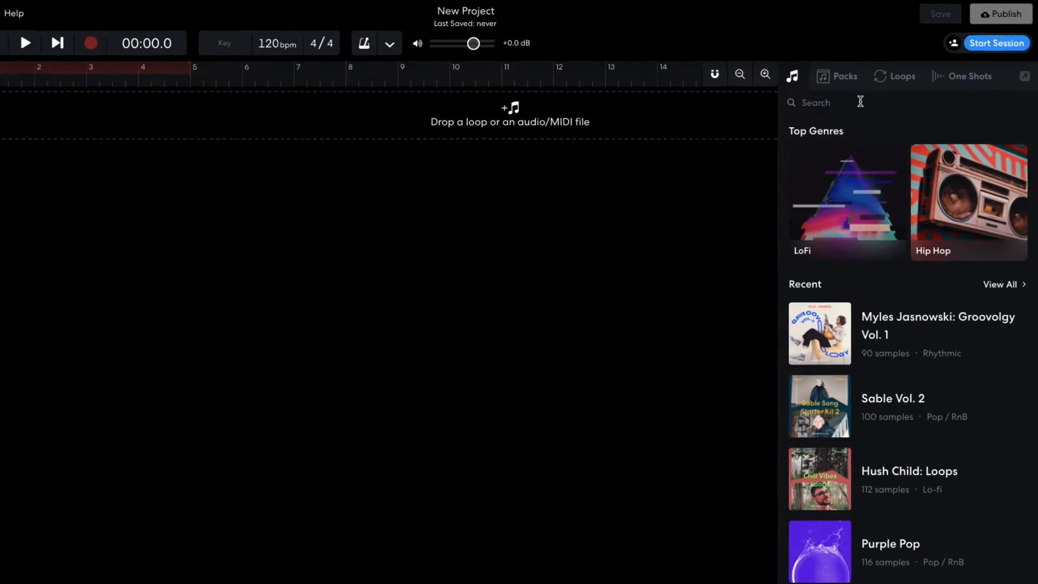
click(833, 112)
text(trap)
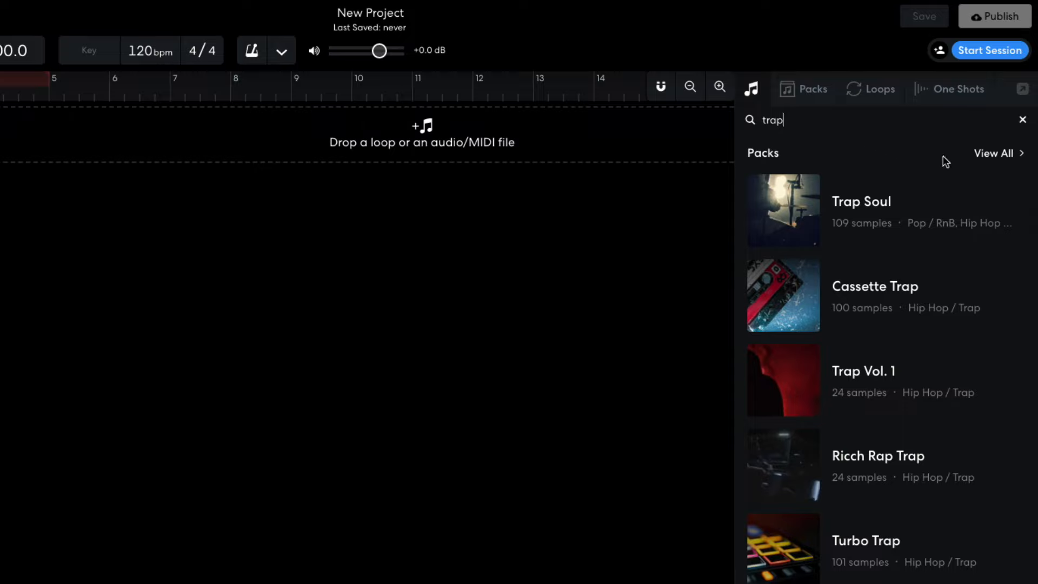
click(993, 154)
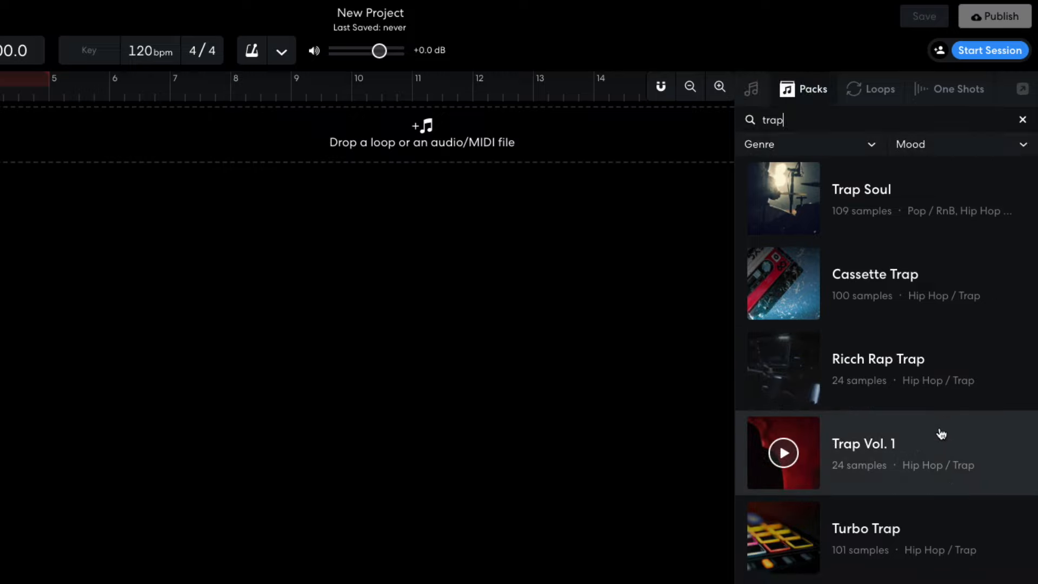
click(923, 441)
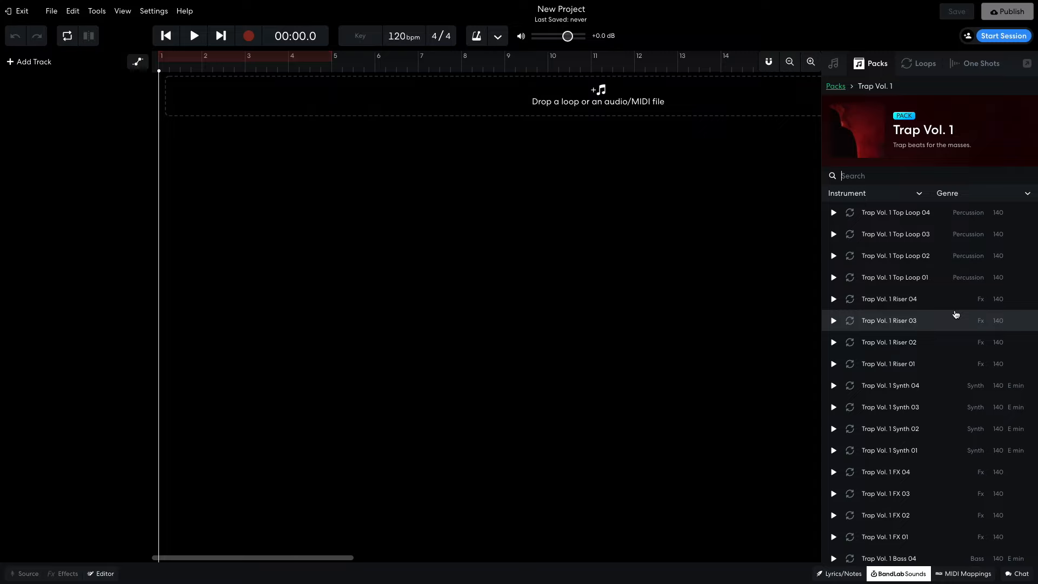
Audition the pack's Trap Vol. 1 Synth 04, Synth 03 and Synth 02 loops
click(833, 385)
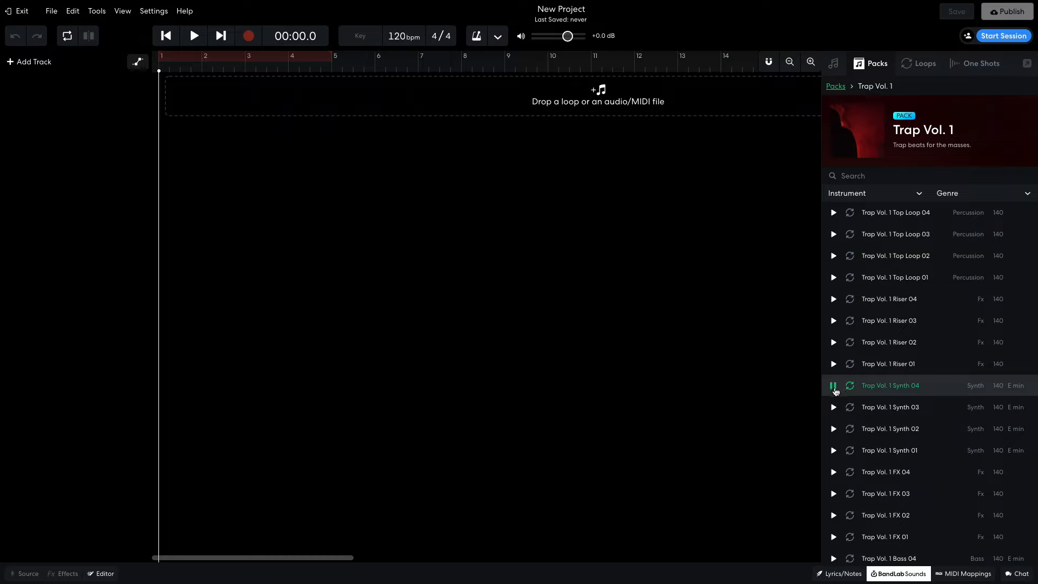
click(833, 408)
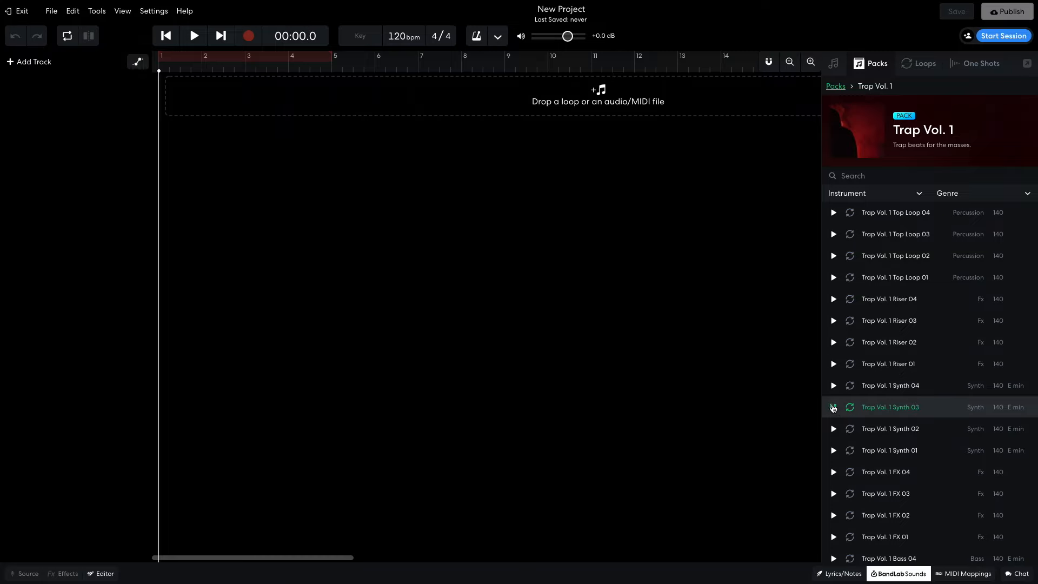
click(834, 429)
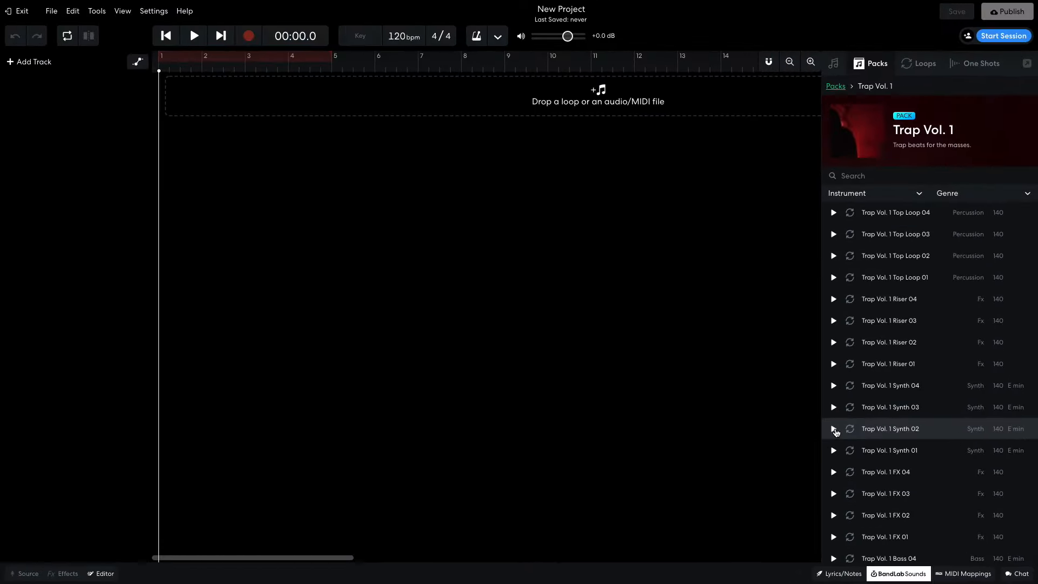
Set the project tempo to 140 bpm
click(399, 38)
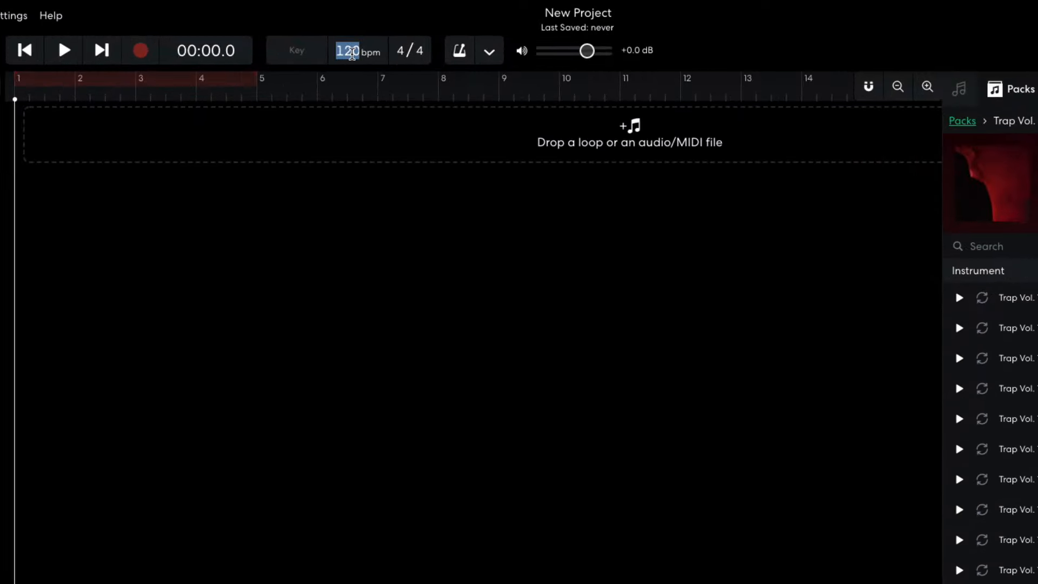
text(140)
key(Return)
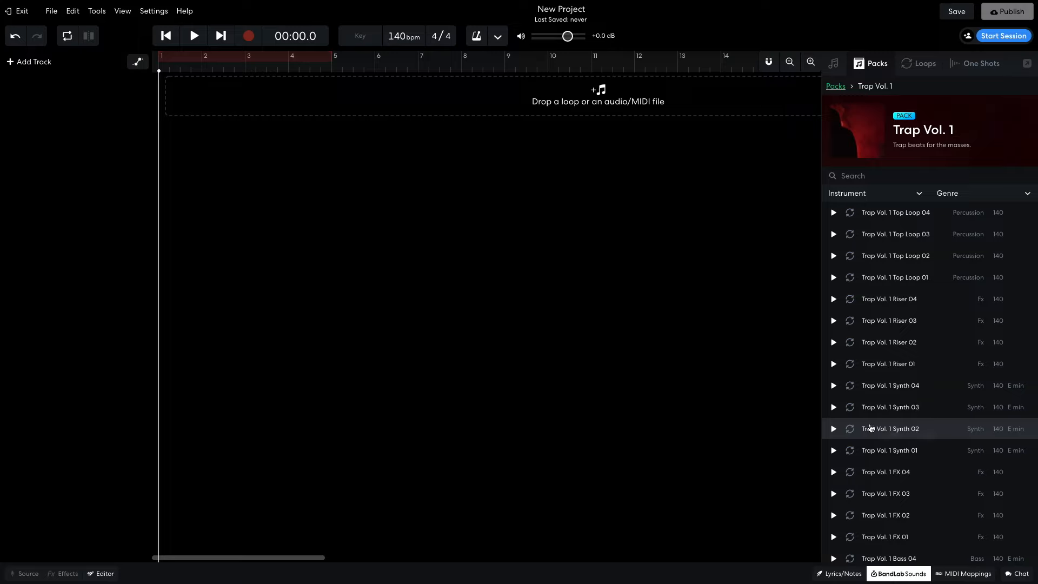
Add the Trap Vol. 1 Synth 02 loop on a new track starting at bar 1, setting the project key to E minor
drag(870, 427, 198, 98)
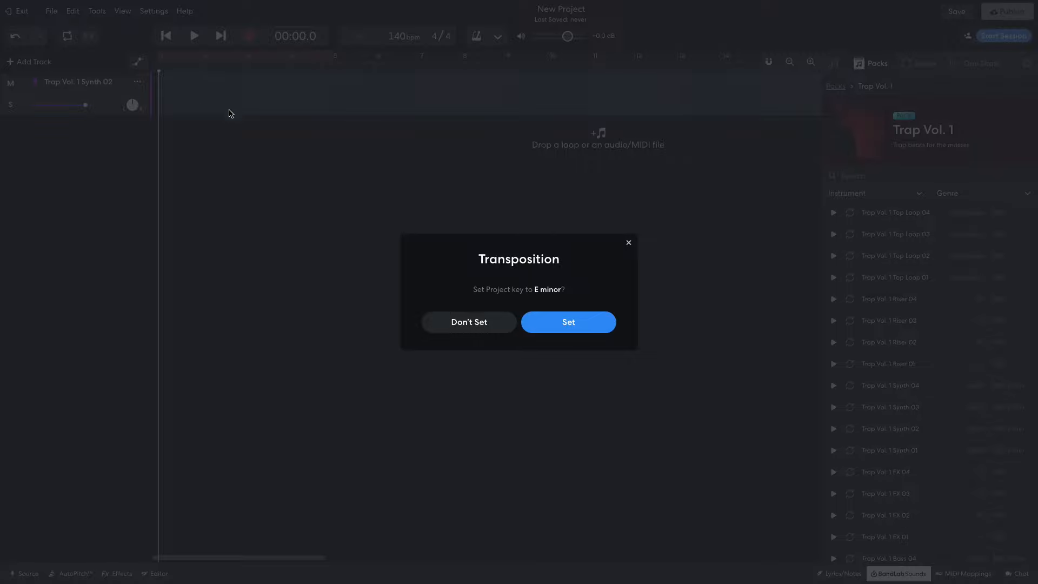
click(572, 321)
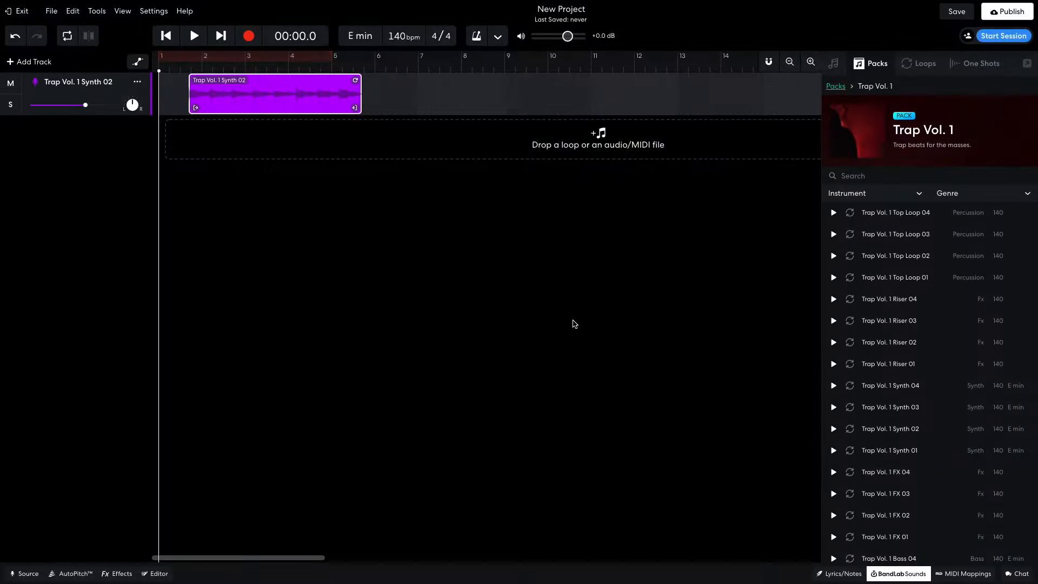
drag(308, 102, 265, 96)
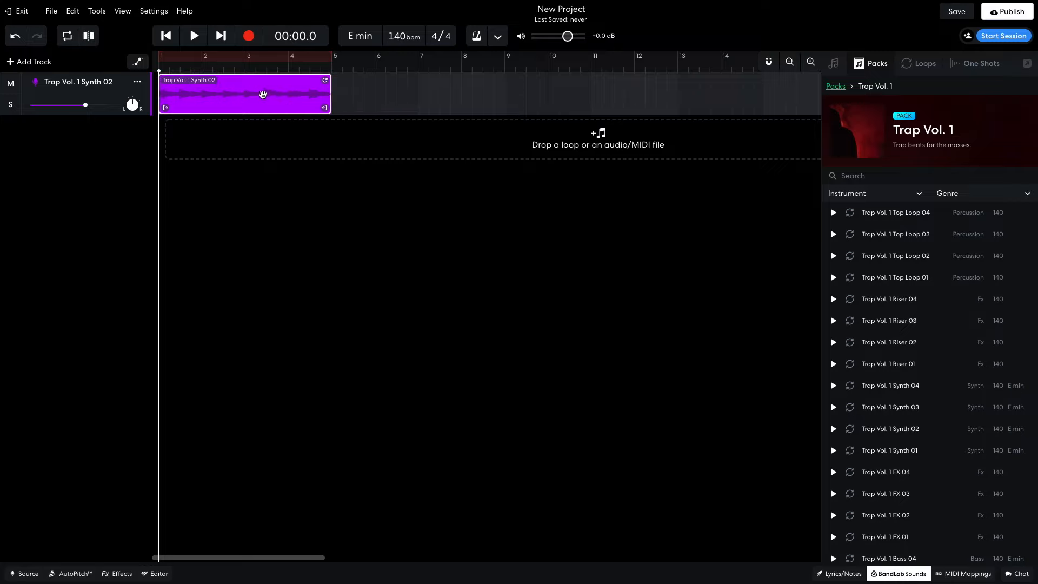
Play through the synth loop in the timeline and return the playhead to the start
click(193, 37)
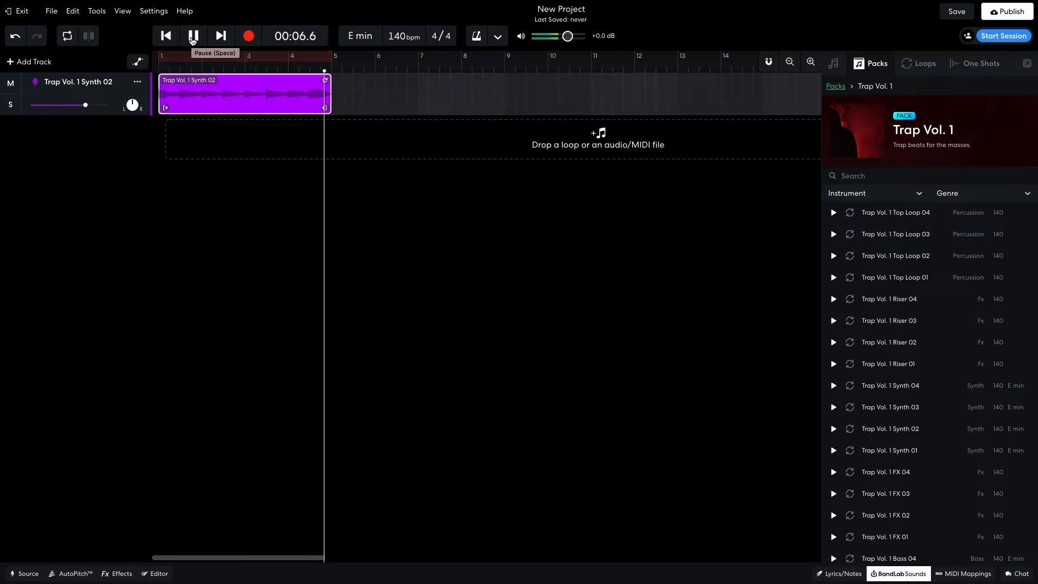
click(193, 36)
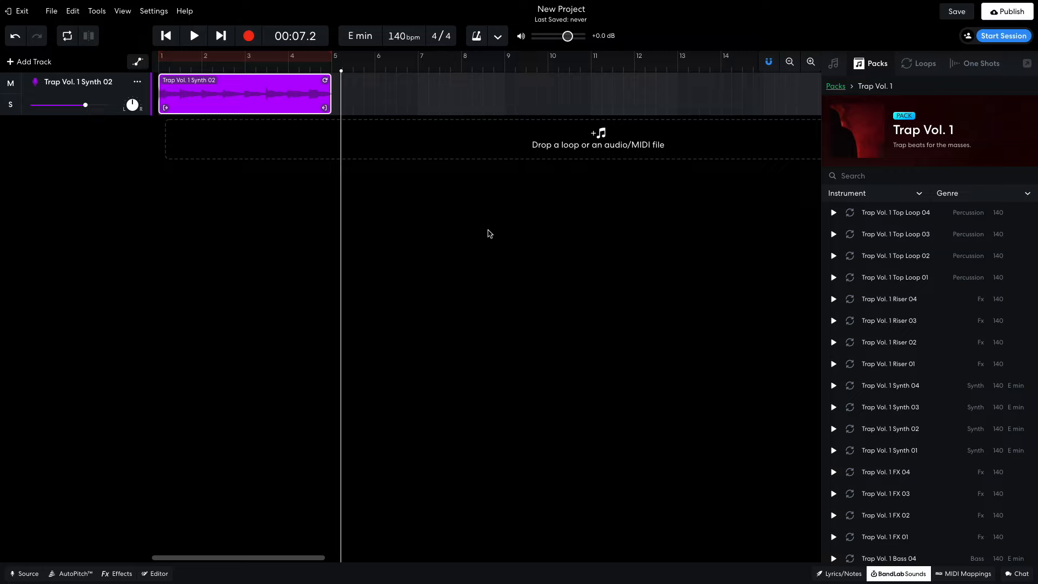
click(166, 36)
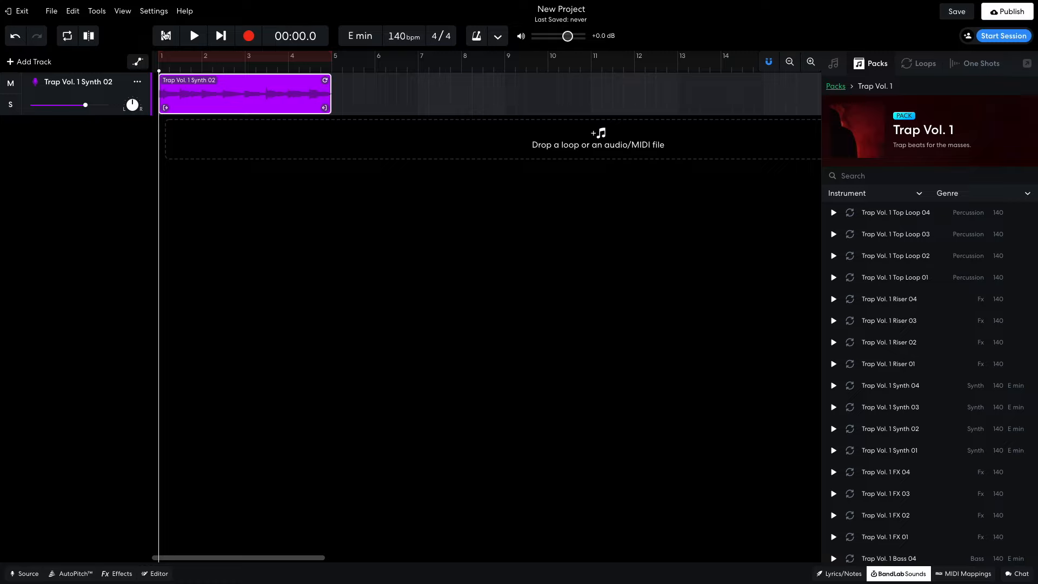
Turn on cycle playback for the four-bar region and listen to the synth loop repeat
click(66, 38)
key(space)
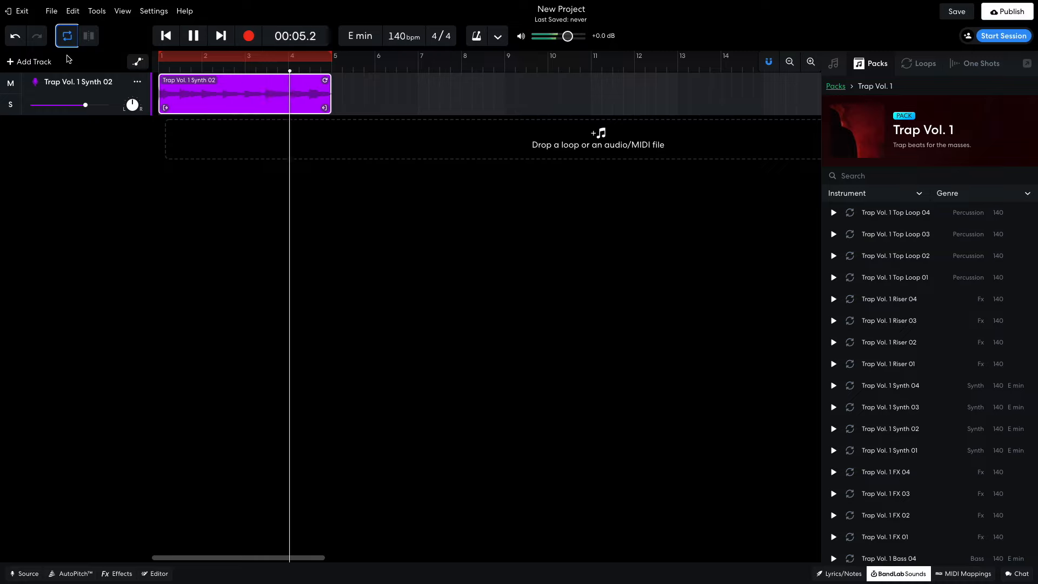
key(space)
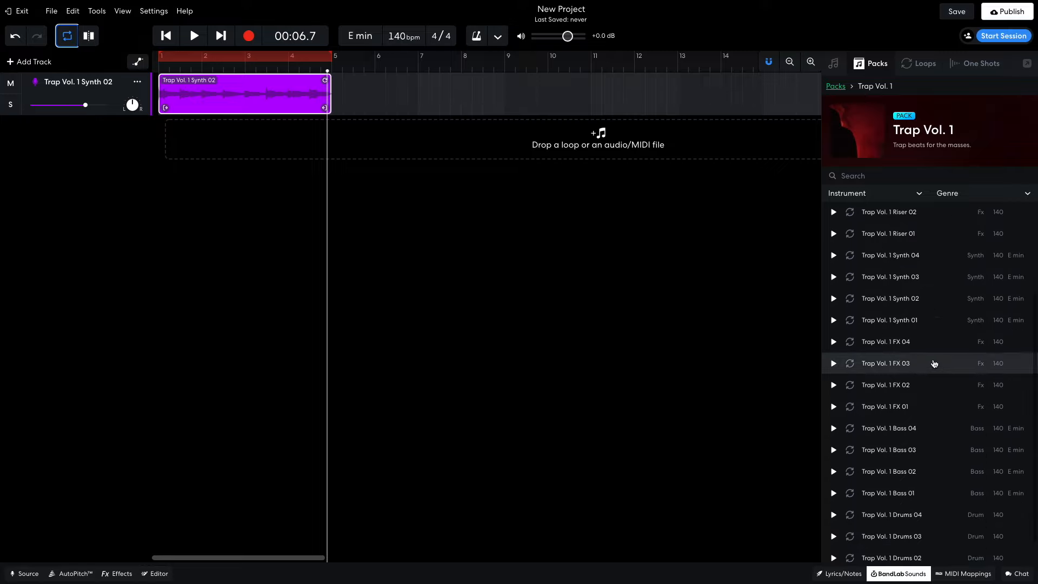
Audition the Trap Vol. 1 drum loops from Drums 04 down to Drums 01
scroll(934, 364, down, 3)
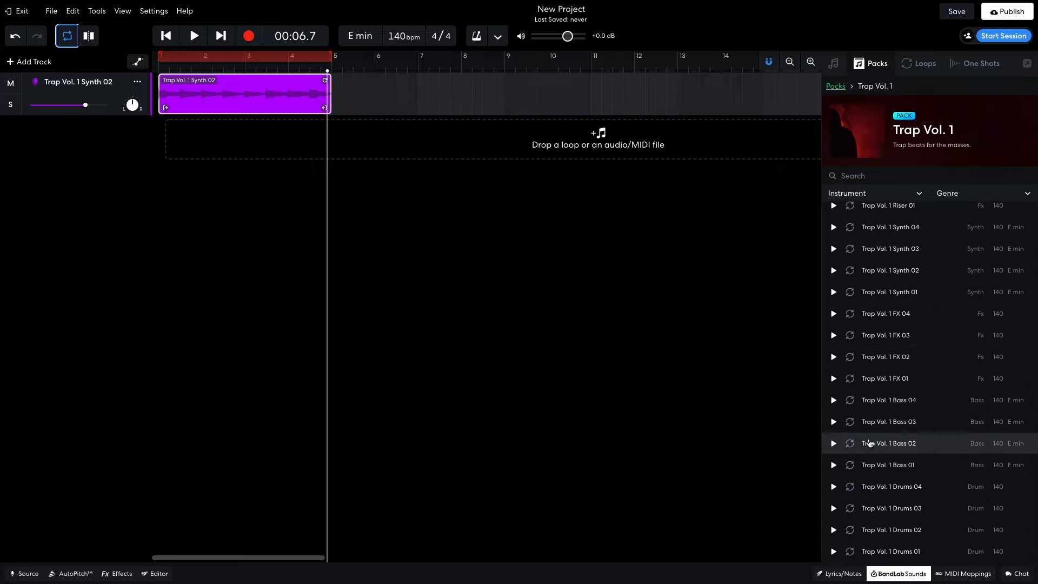
click(834, 486)
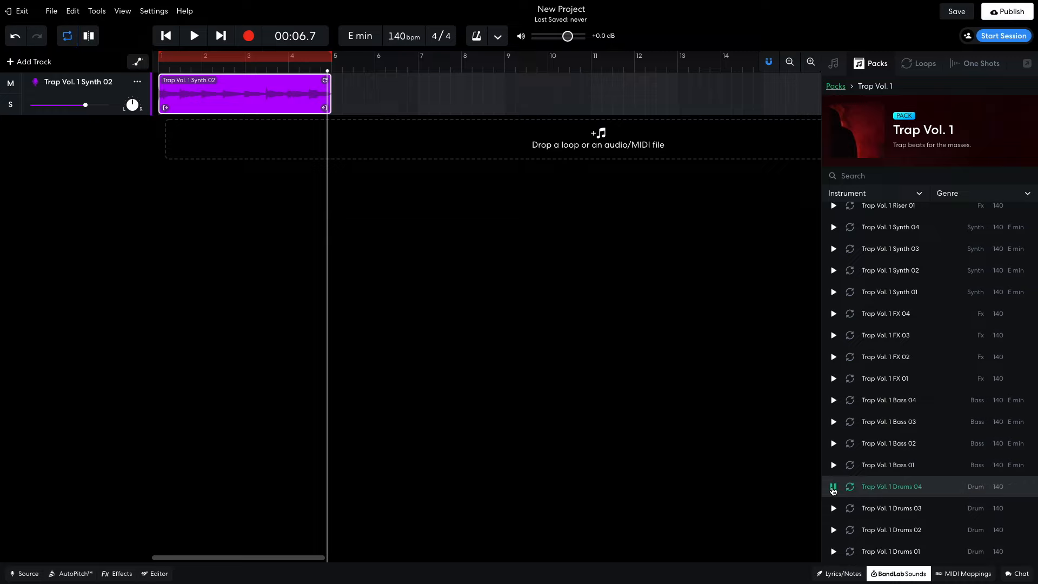
click(834, 509)
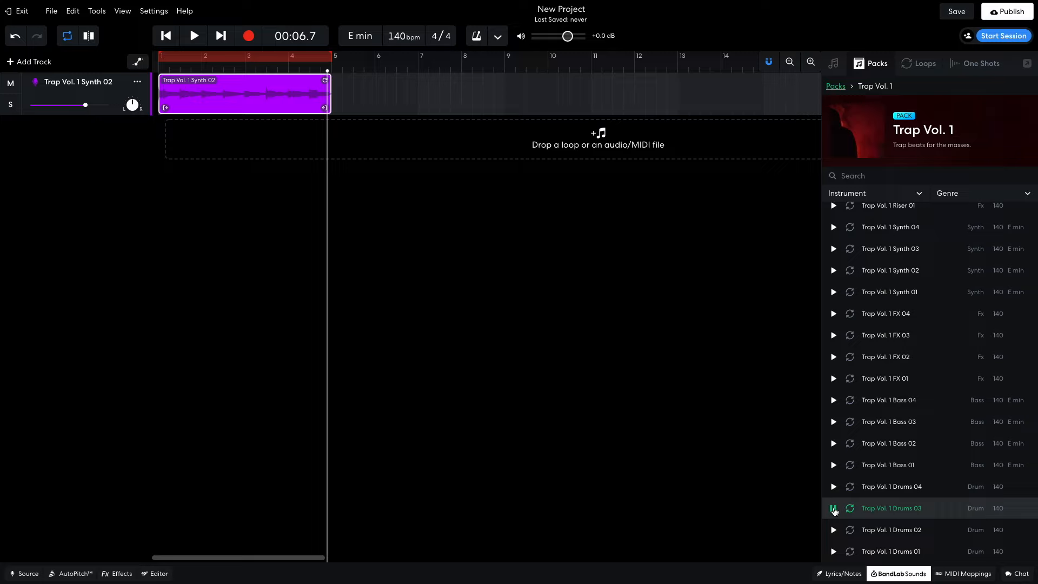
click(835, 530)
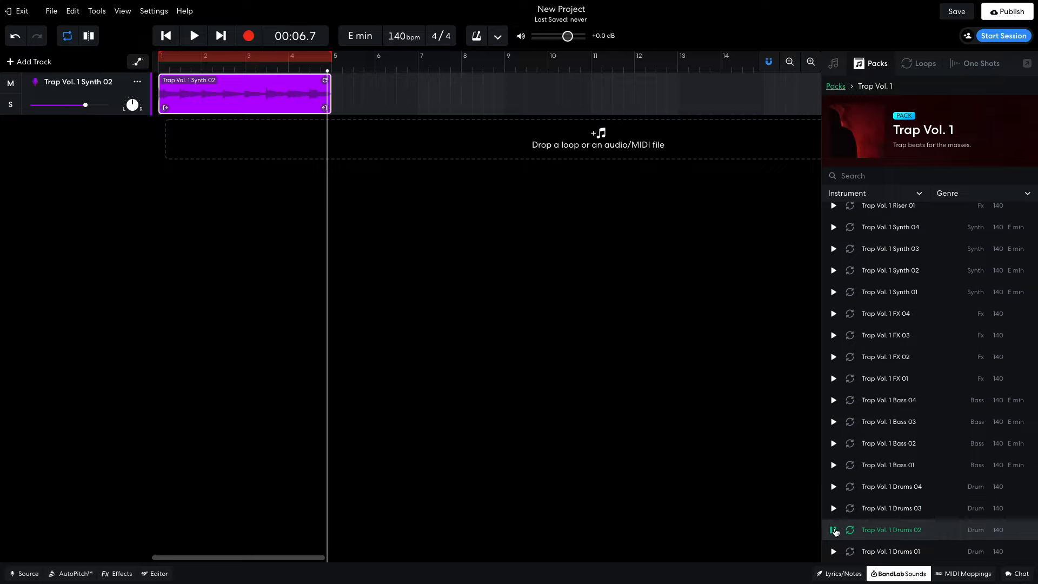
click(835, 552)
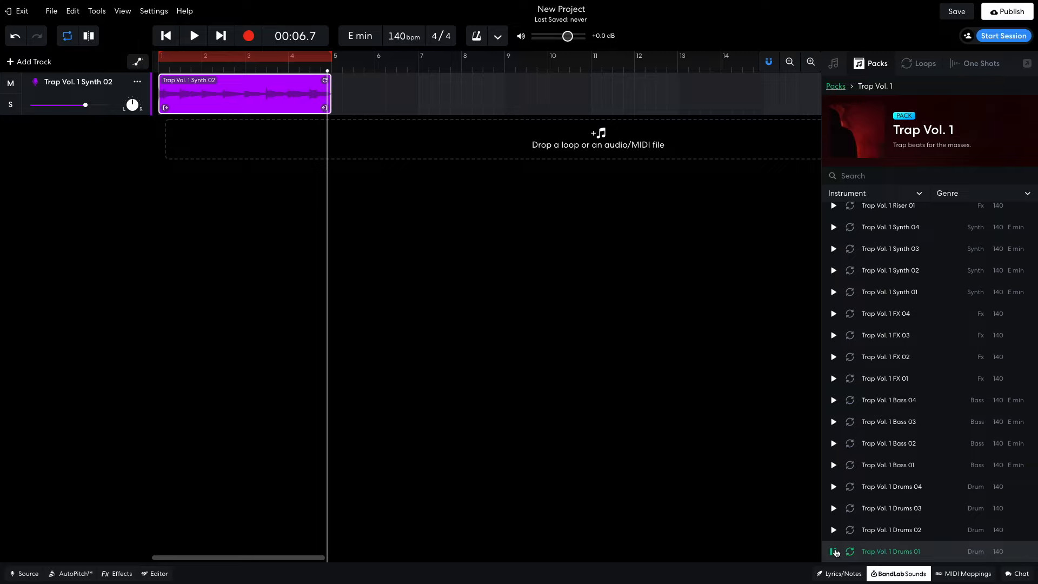
click(834, 552)
Add the Trap Vol. 1 Drums 01 loop on a new track at bar 1 and play it with the synth from the start
drag(836, 552, 192, 145)
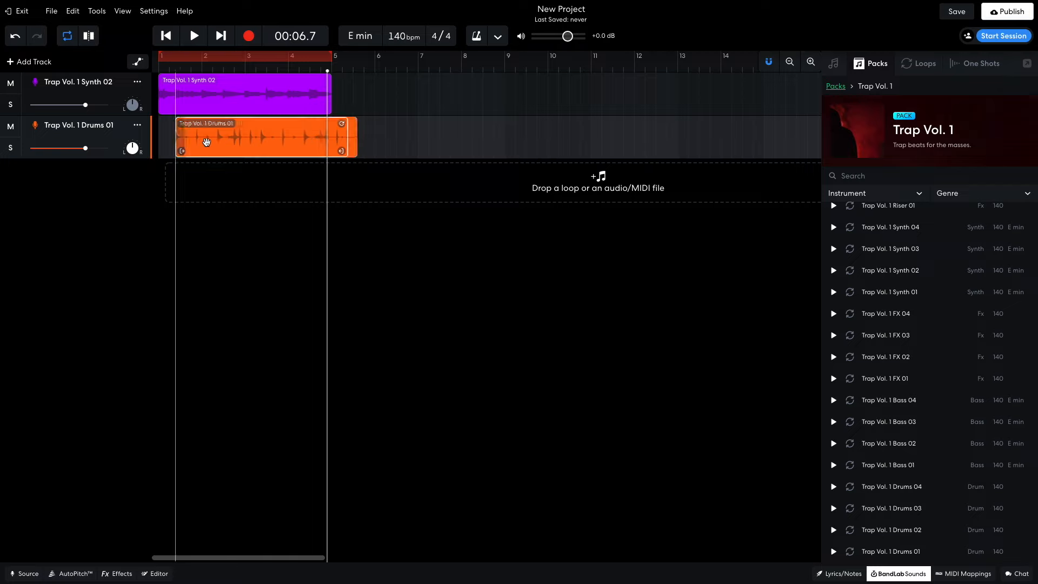
click(163, 37)
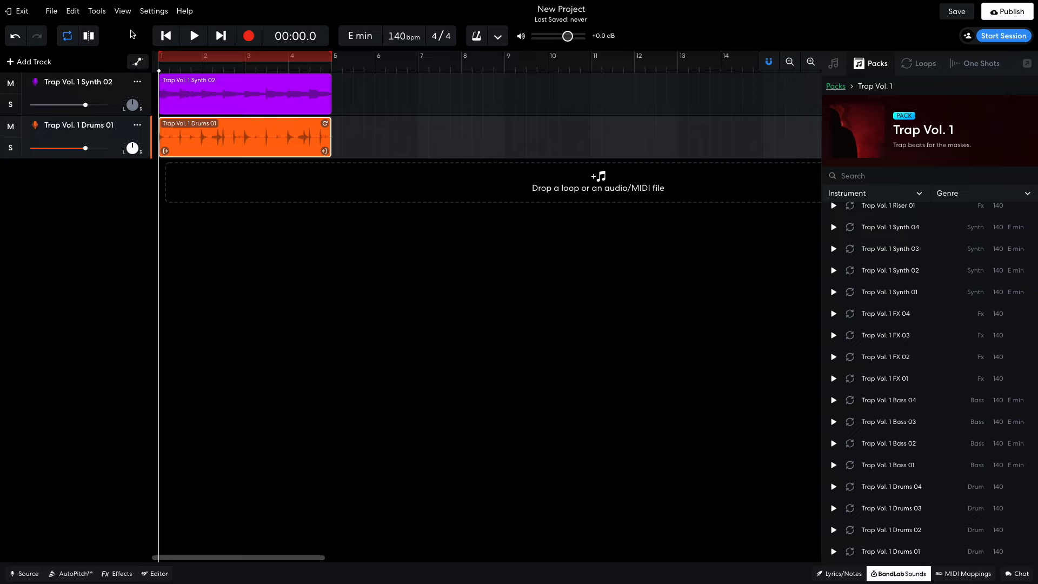
key(space)
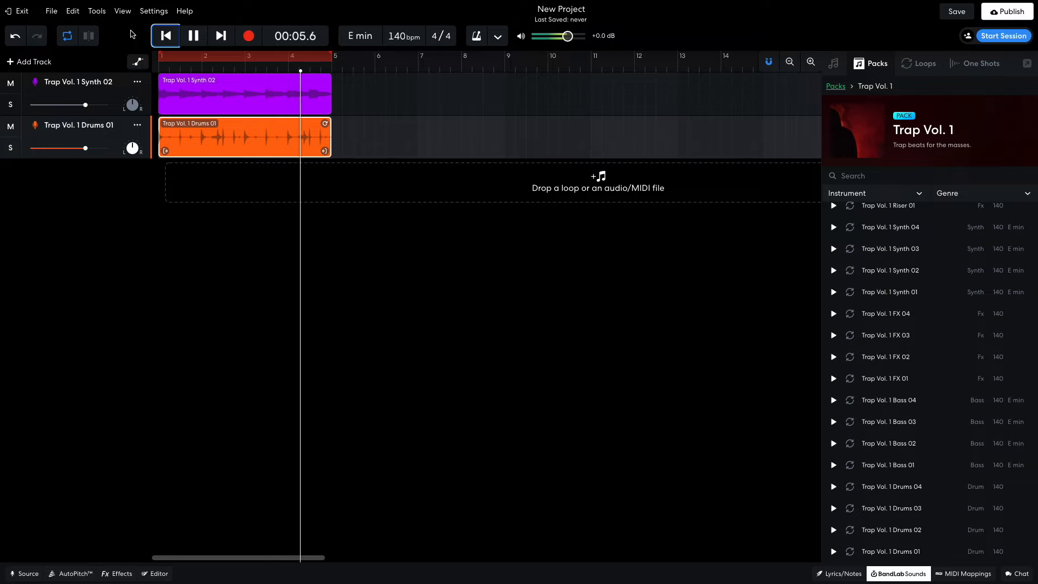
key(space)
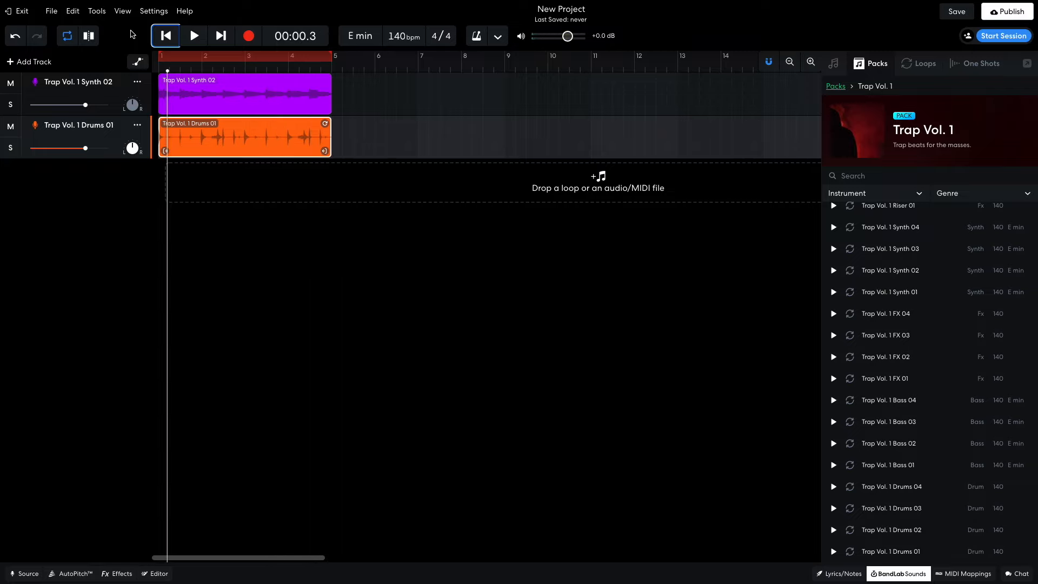
key(n)
Audition the Trap Vol. 1 Bass 01 and Bass 02 loops
click(833, 466)
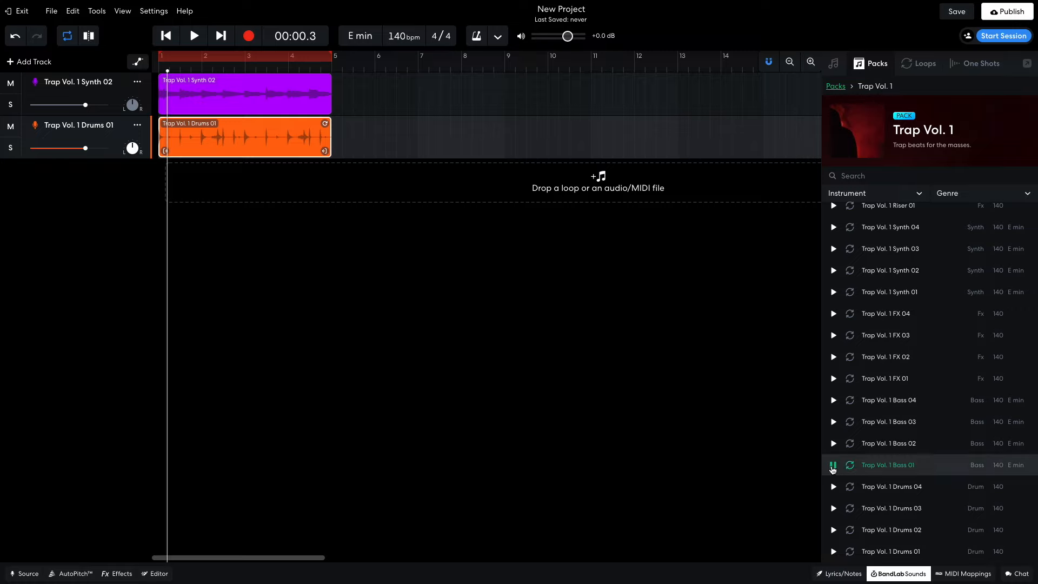
click(833, 443)
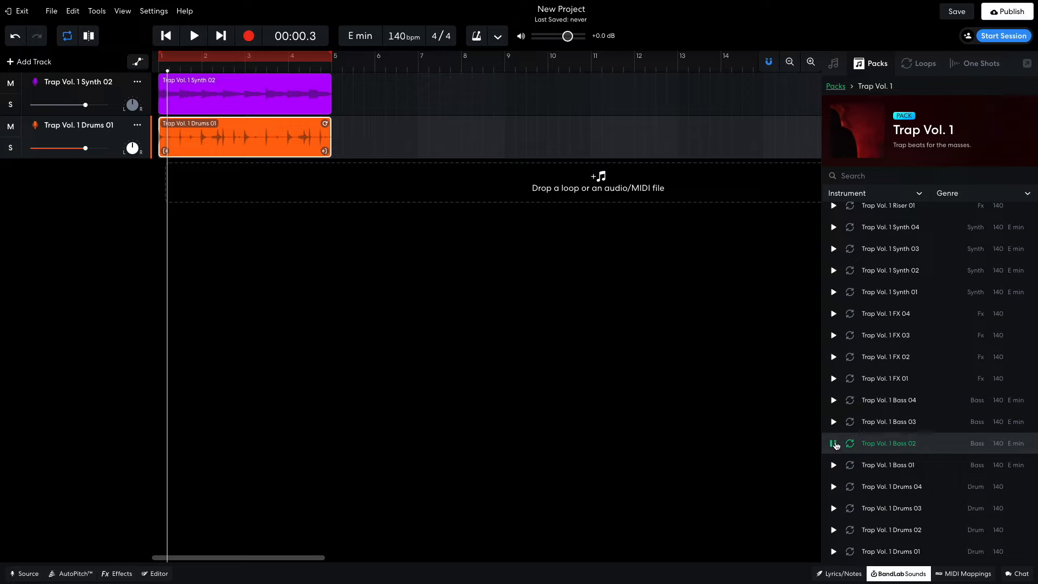
click(833, 443)
Add the Trap Vol. 1 Bass 02 loop on a new track at bar 1 and play all three tracks from the start
drag(890, 445, 201, 187)
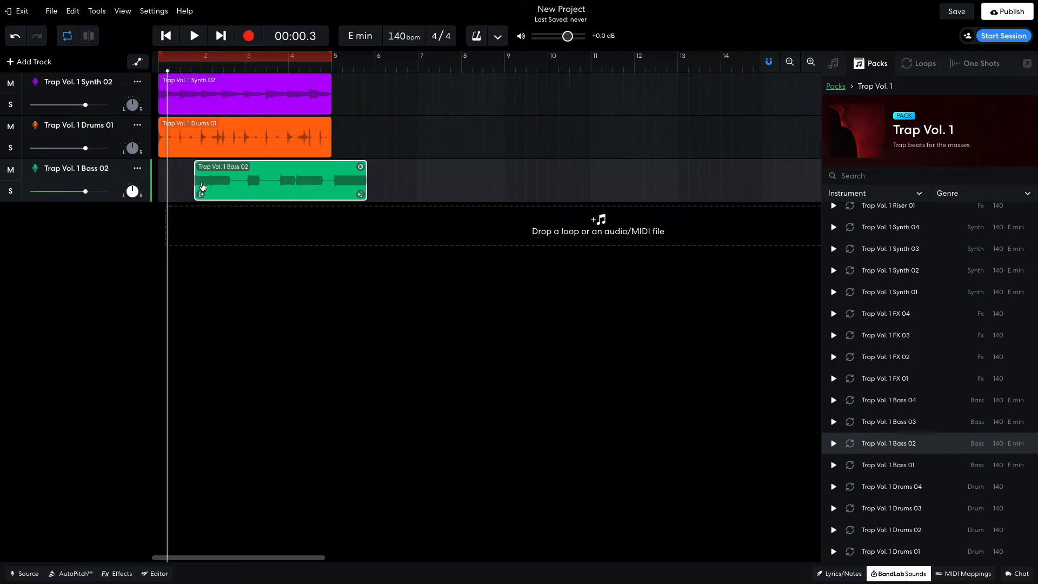
drag(285, 181, 216, 184)
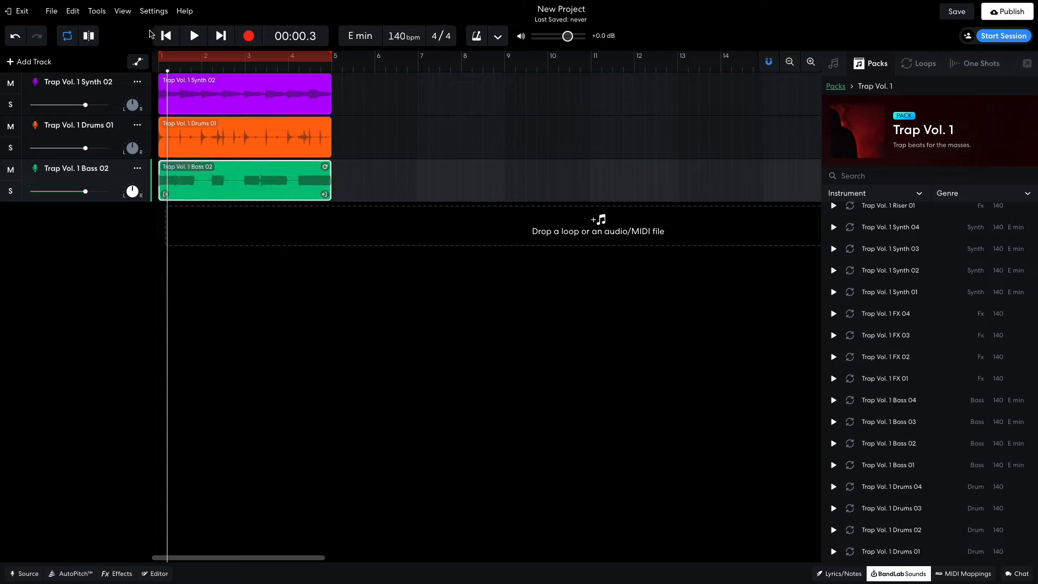
click(164, 35)
key(space)
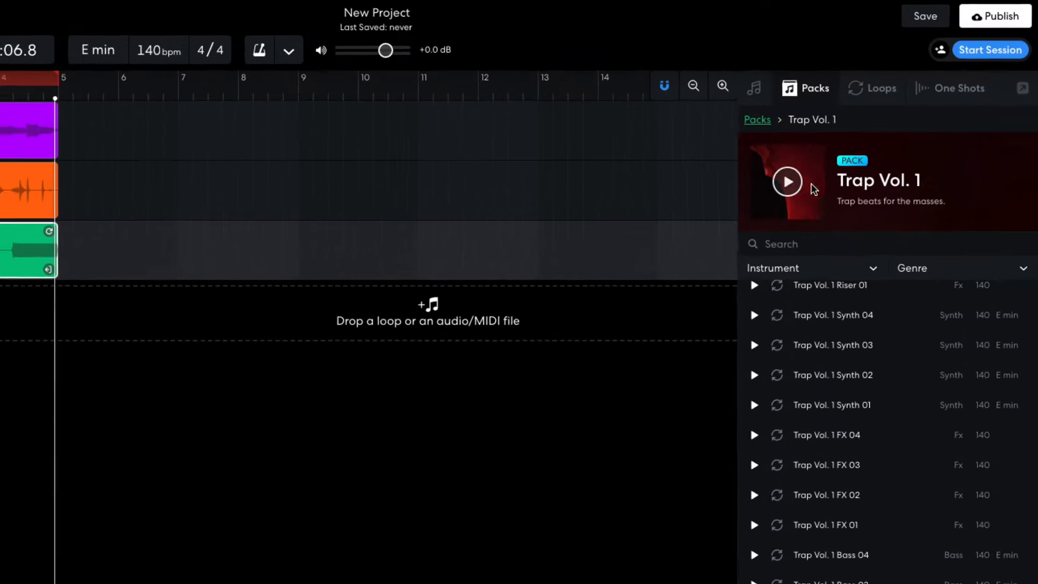
Filter the loop library to Voice as the instrument and Hip Hop / Trap as the genre
click(879, 93)
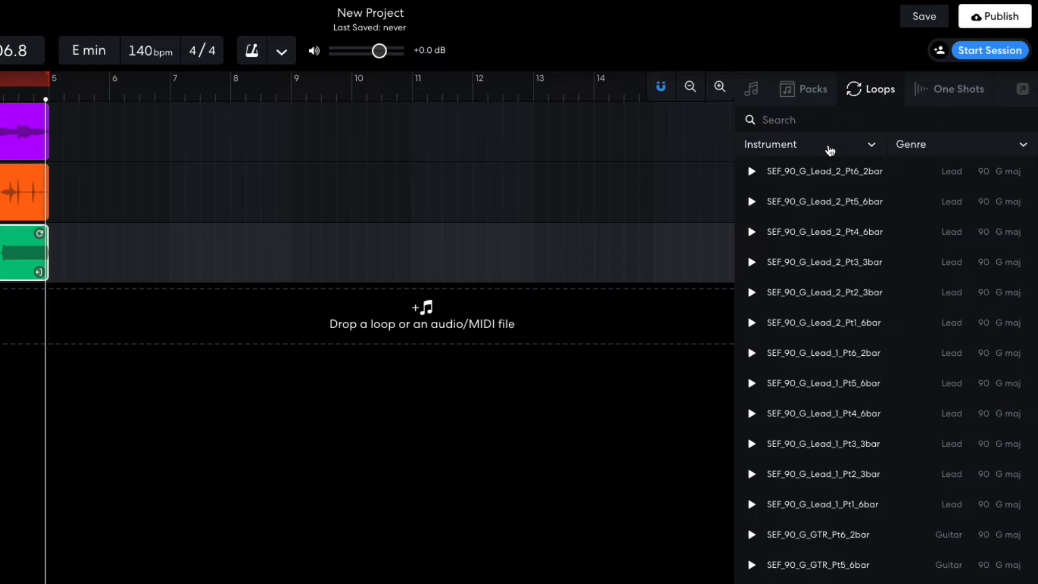
click(830, 151)
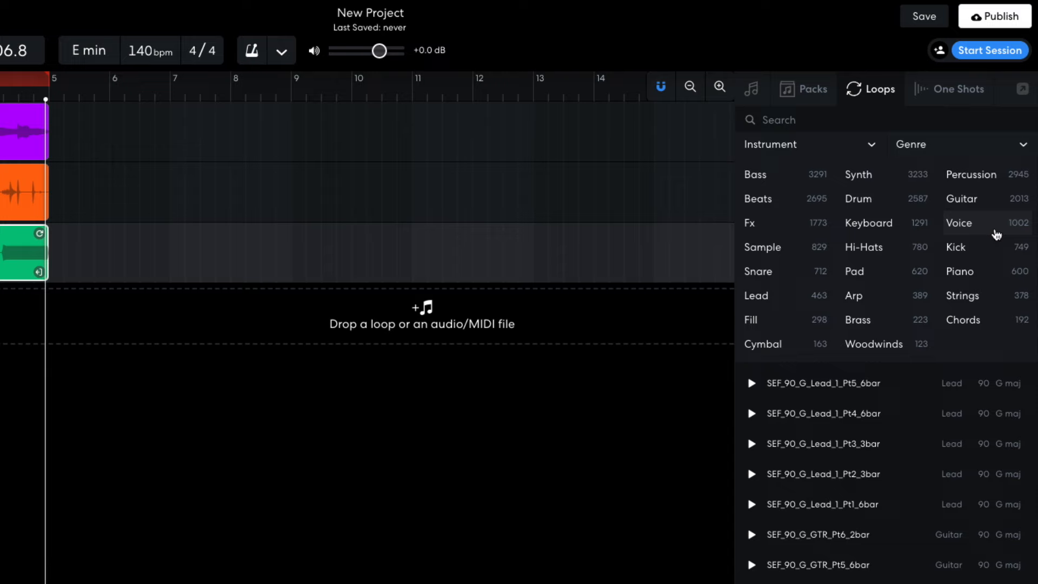
click(997, 235)
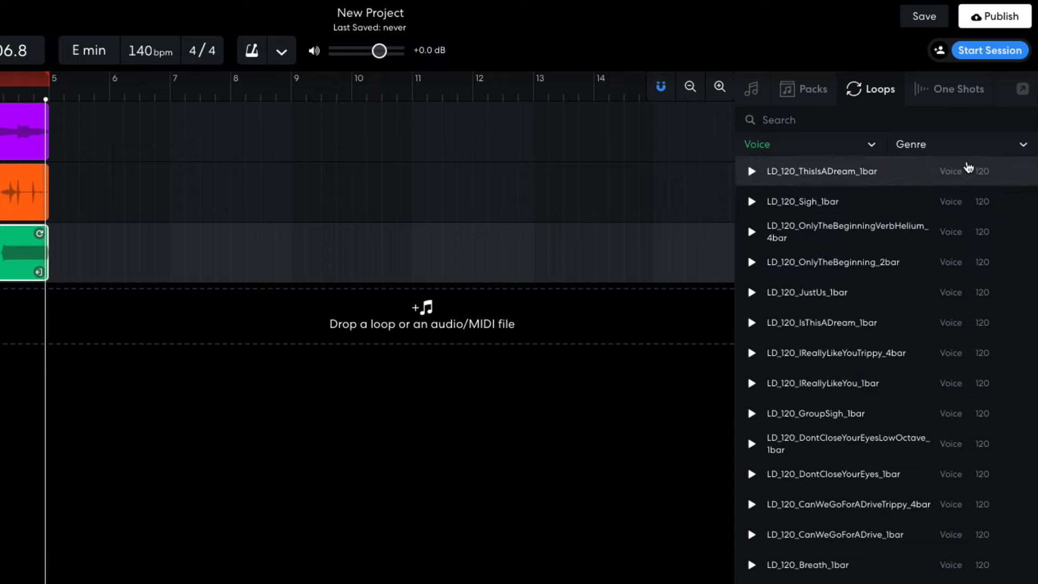
click(960, 147)
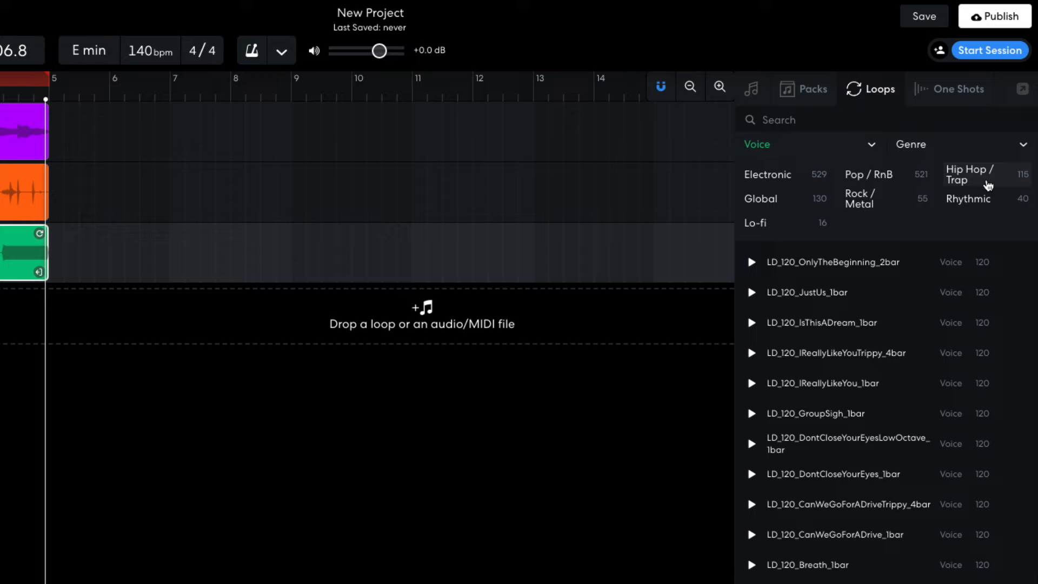
click(988, 185)
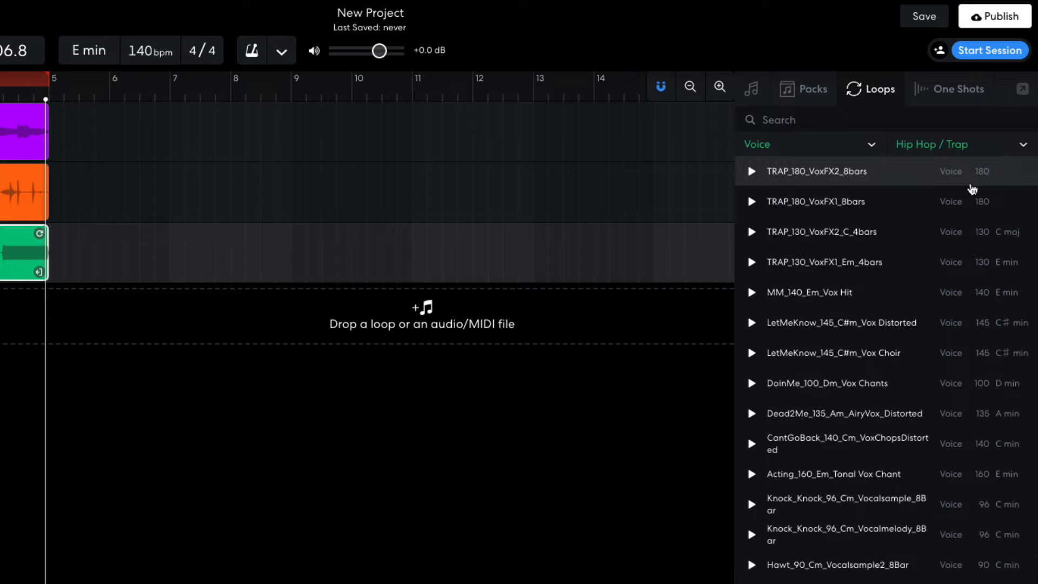
Audition the MM_140_Em_Vox Hit, LetMeKnow_145_C#m_Vox Distorted and LetMeKnow_145_C#m_Vox Choir loops
click(752, 293)
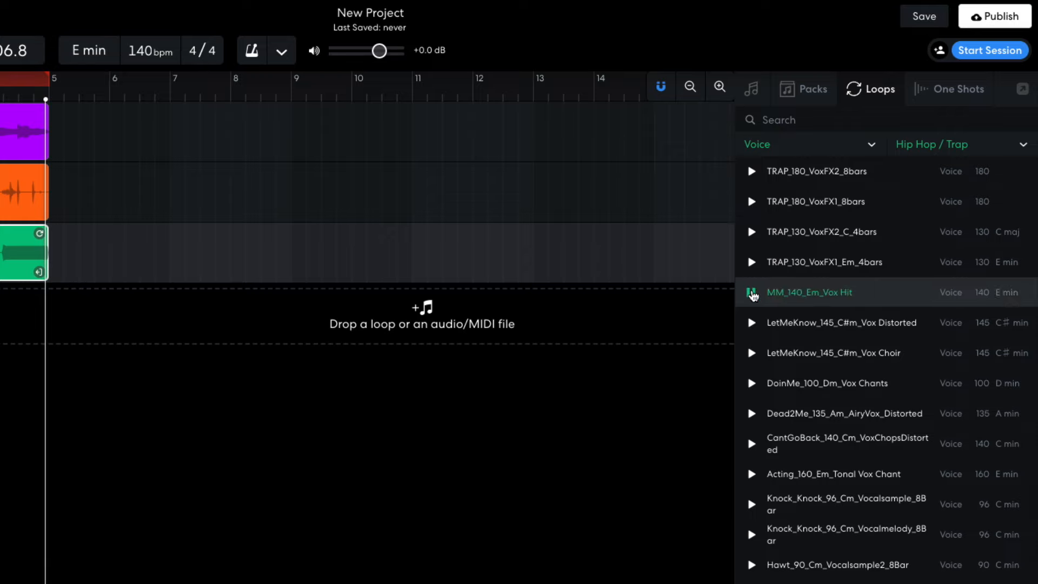
click(752, 323)
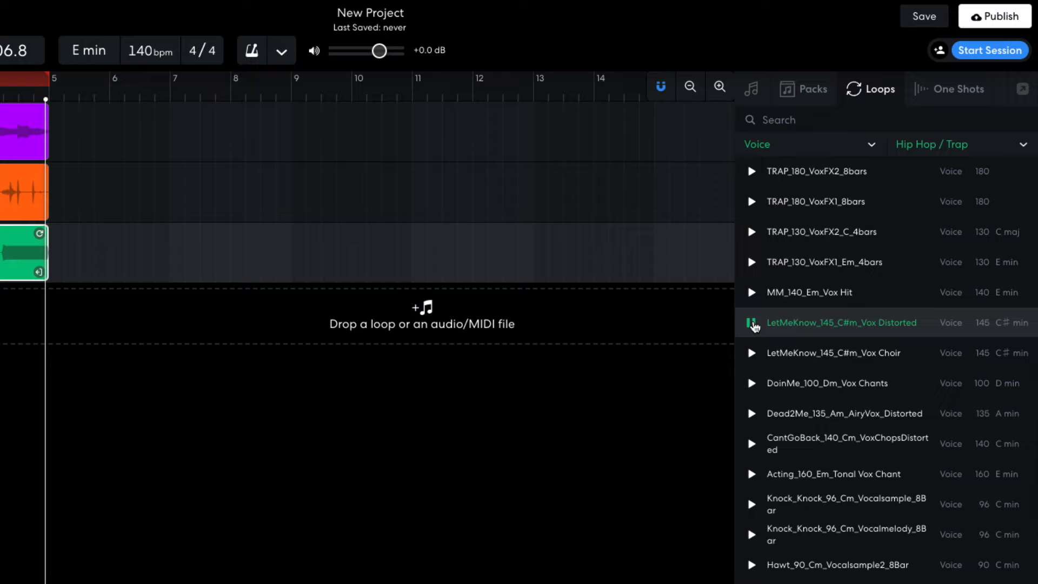
click(752, 354)
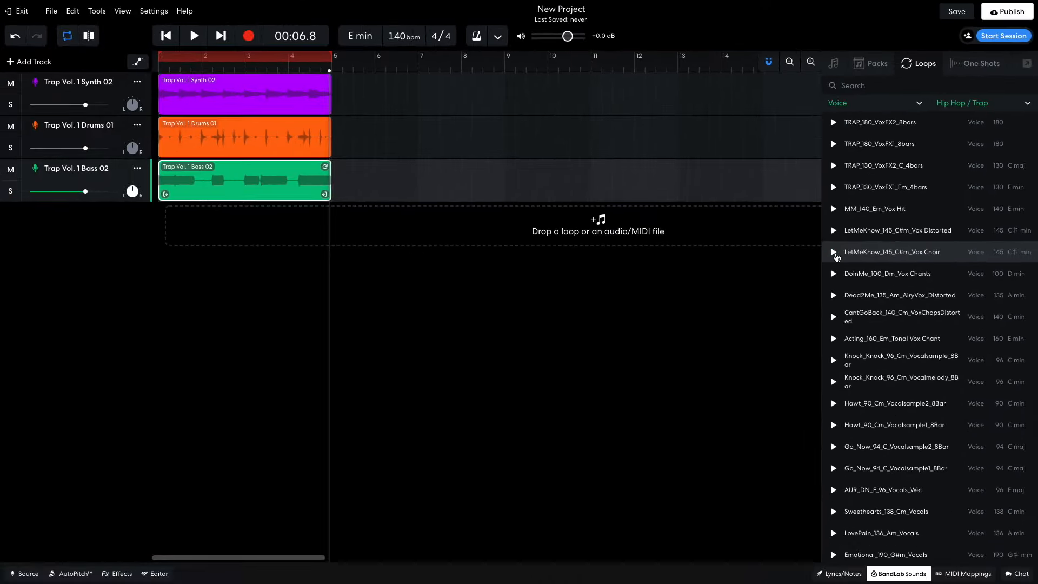
Add the LetMeKnow_145_C#m_Vox Choir loop on a new track at bar 1 and play all four tracks from the start
drag(860, 253, 201, 205)
click(165, 36)
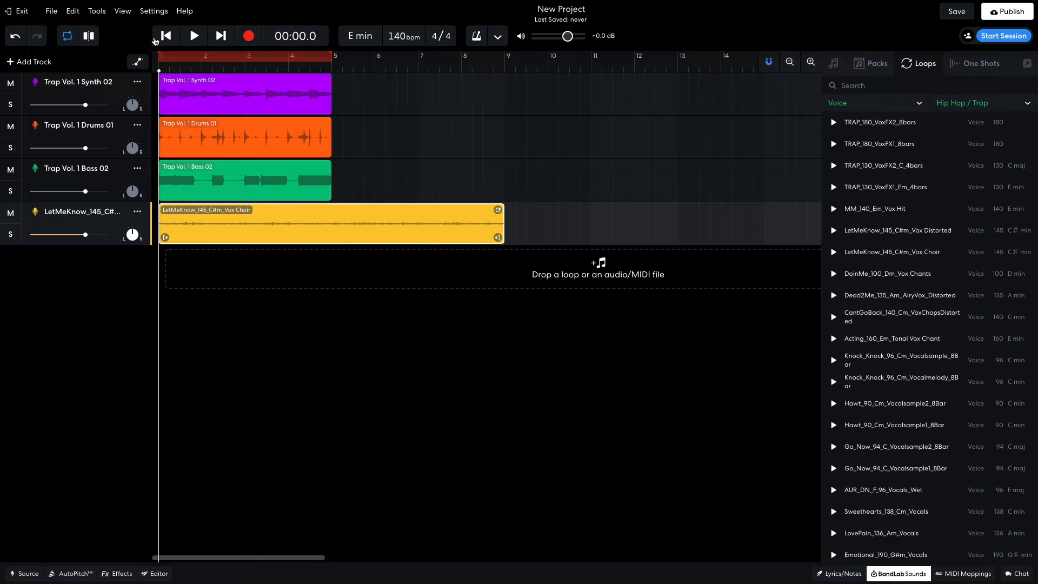
key(space)
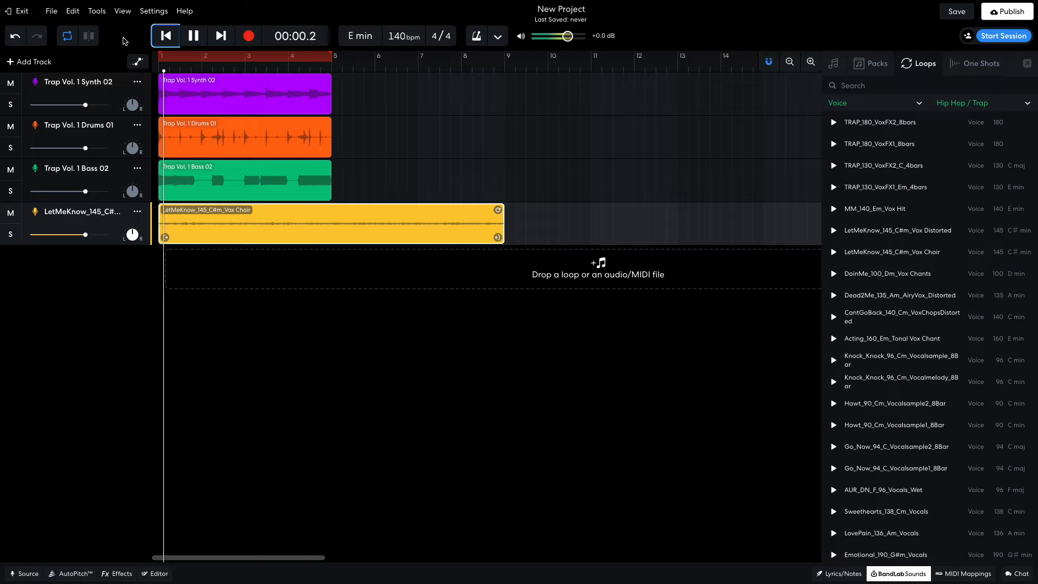
key(space)
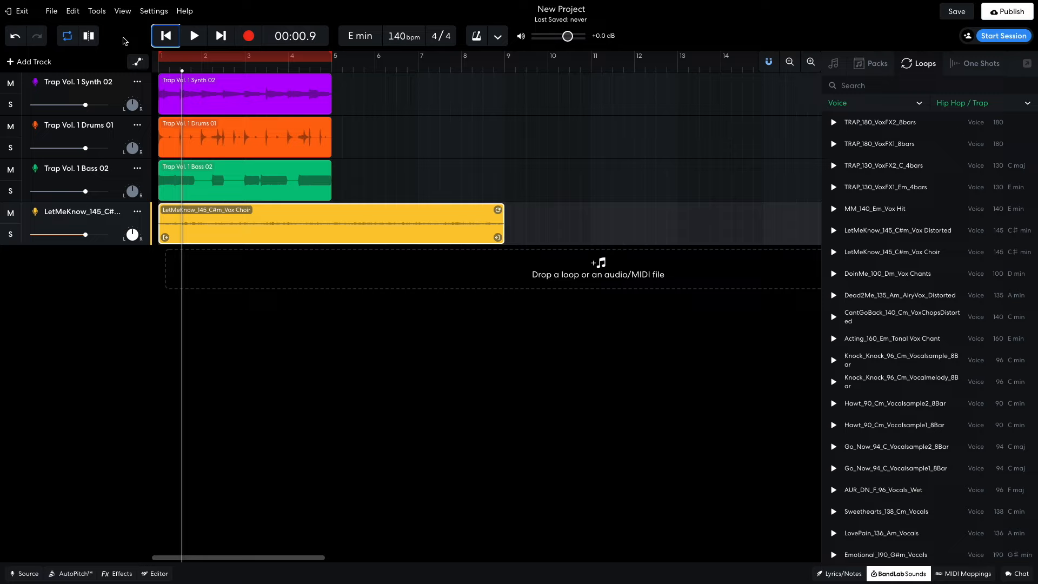
Slice the Vox Choir region at bar 4 and delete the part after the cut
click(281, 225)
click(289, 69)
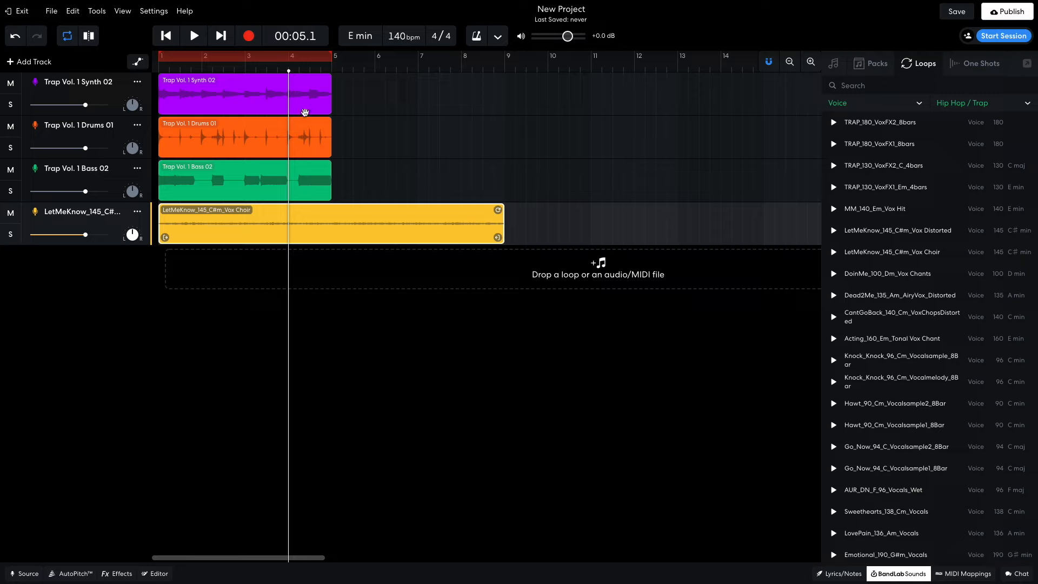
right_click(321, 226)
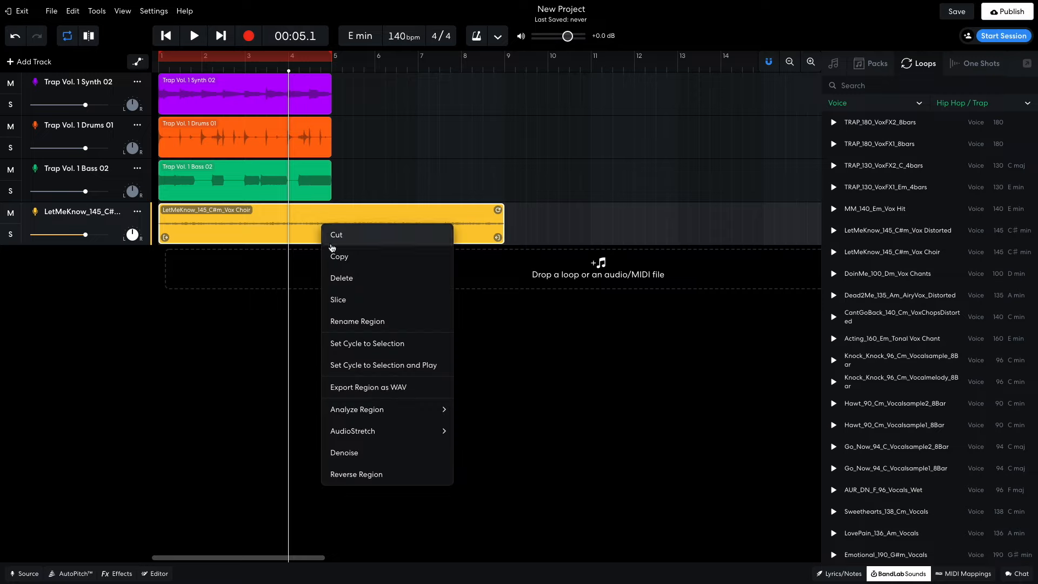
click(346, 298)
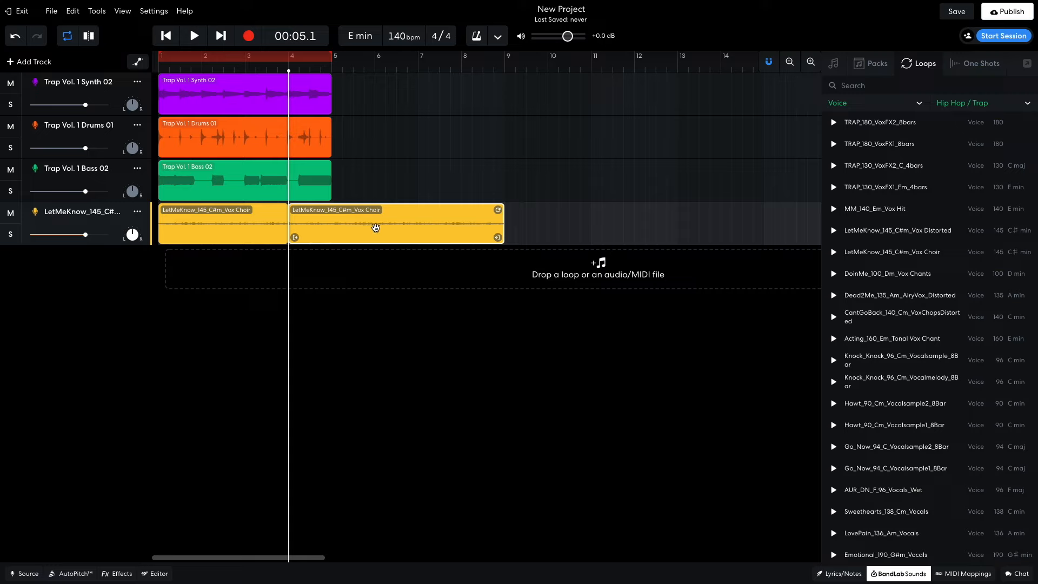
right_click(376, 226)
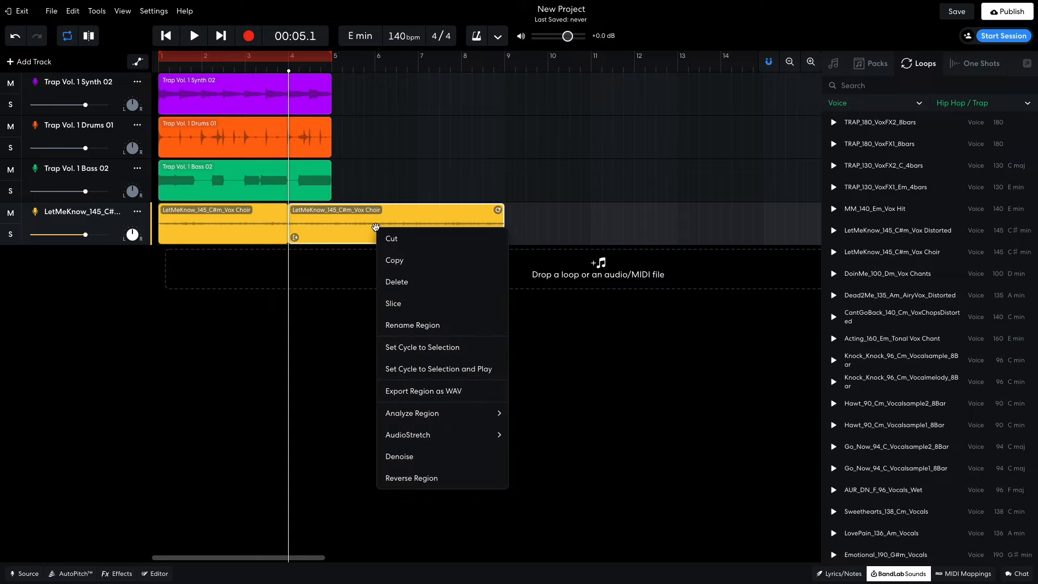
key(Escape)
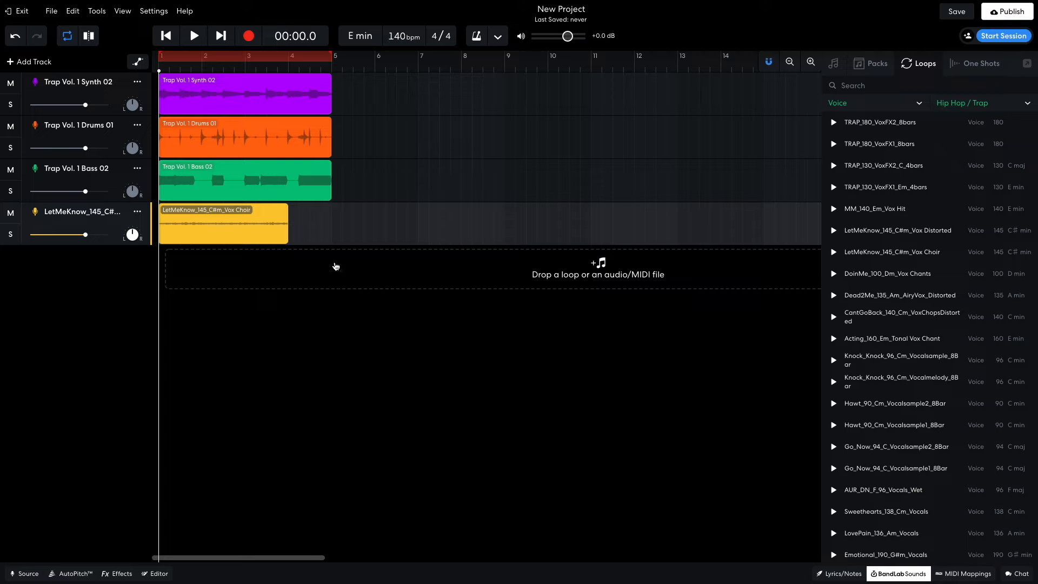
Duplicate the Vox Choir region at bar 4, trim the copy to end at bar 5, and play the loop through
drag(177, 216, 314, 225)
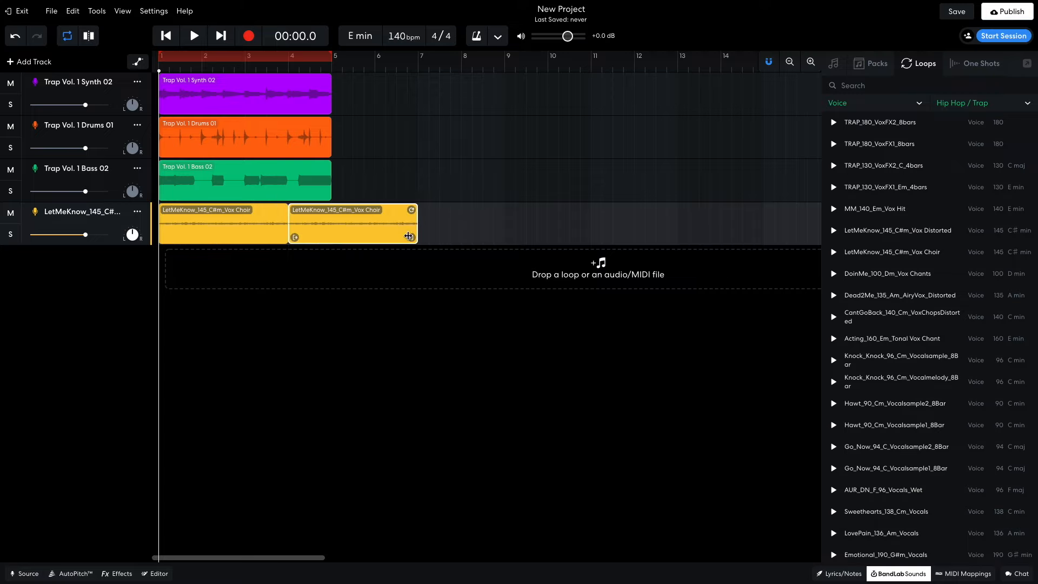
drag(410, 236, 324, 234)
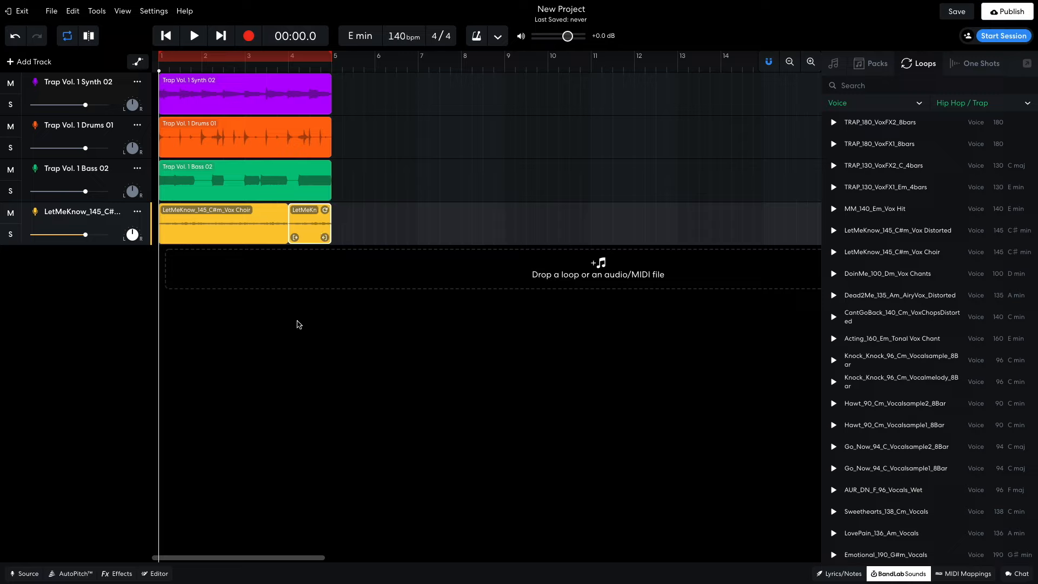
key(space)
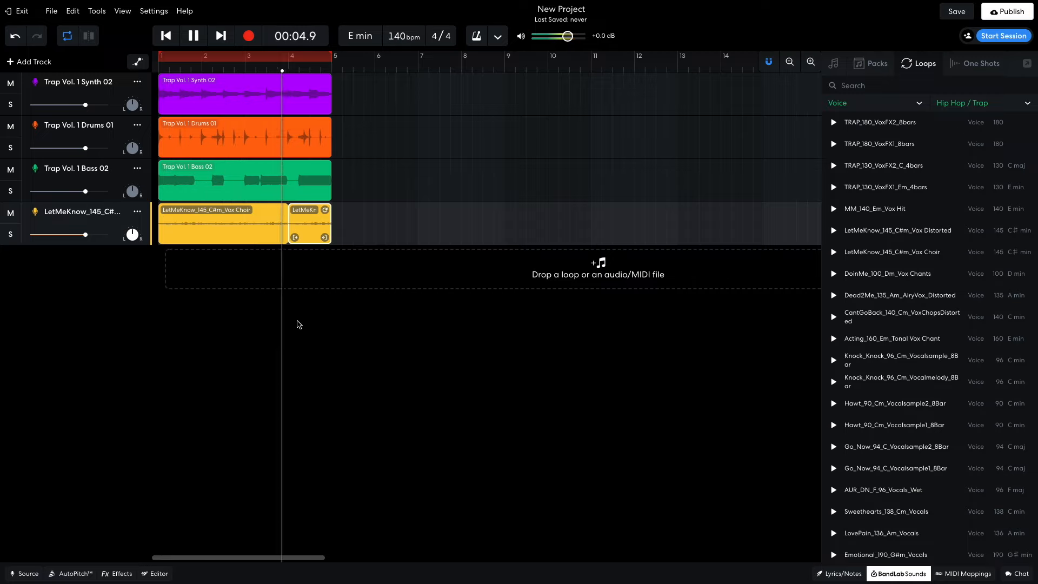
key(space)
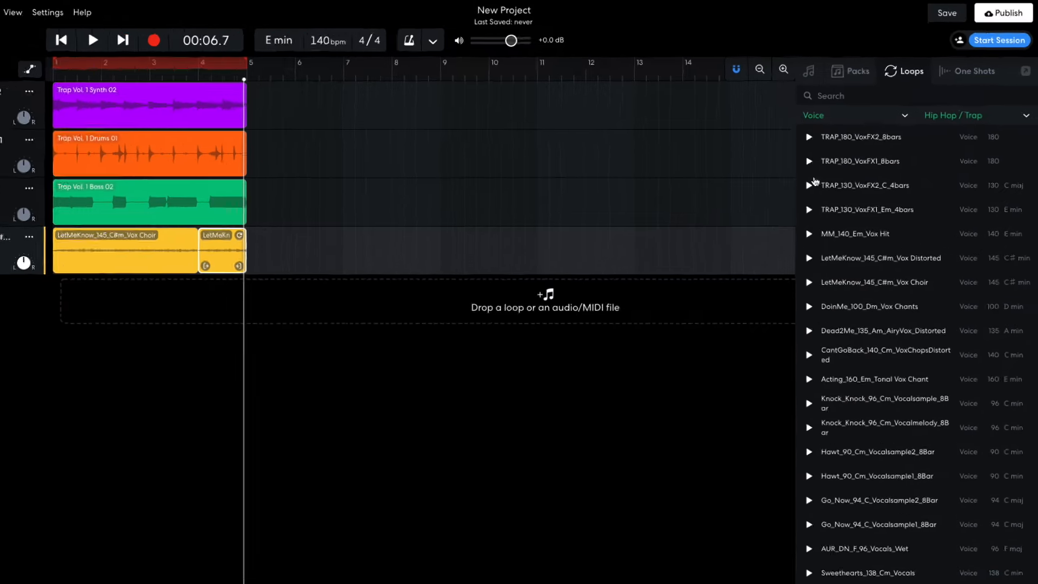
Search the one shots for "crash" and audition Crash_Dip and Crash_Based
click(966, 66)
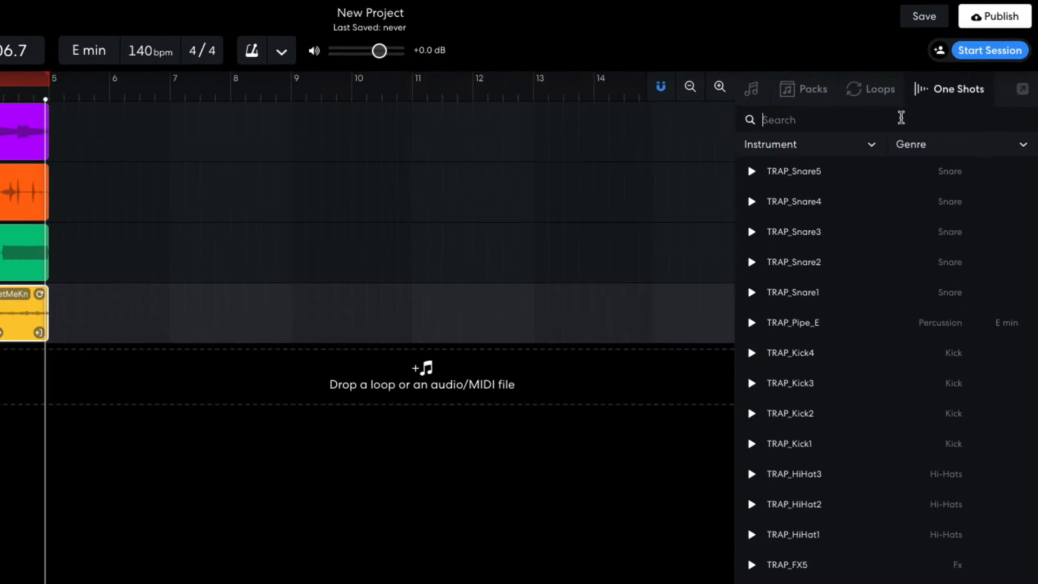
text(crash)
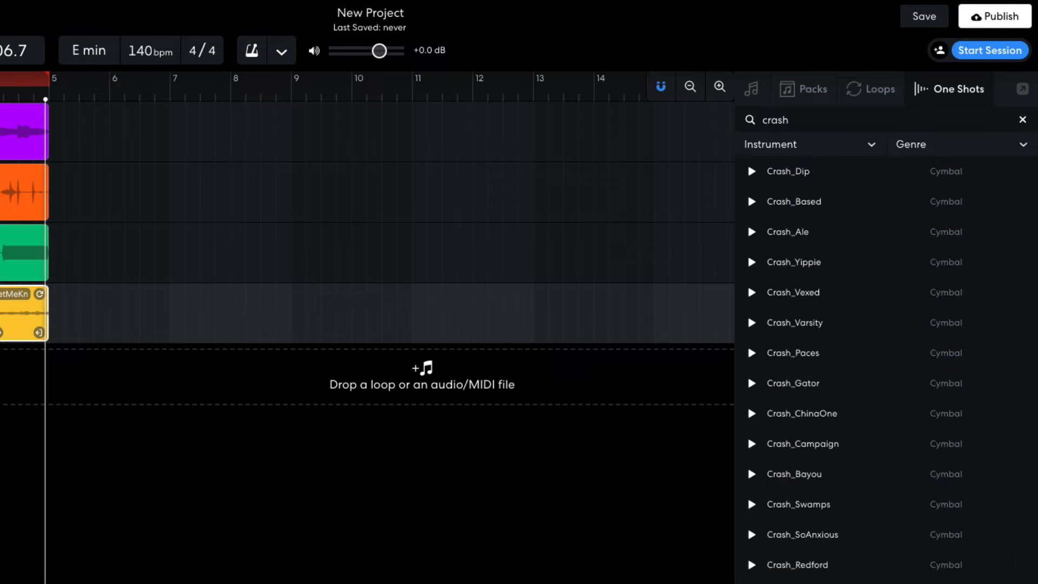
click(752, 171)
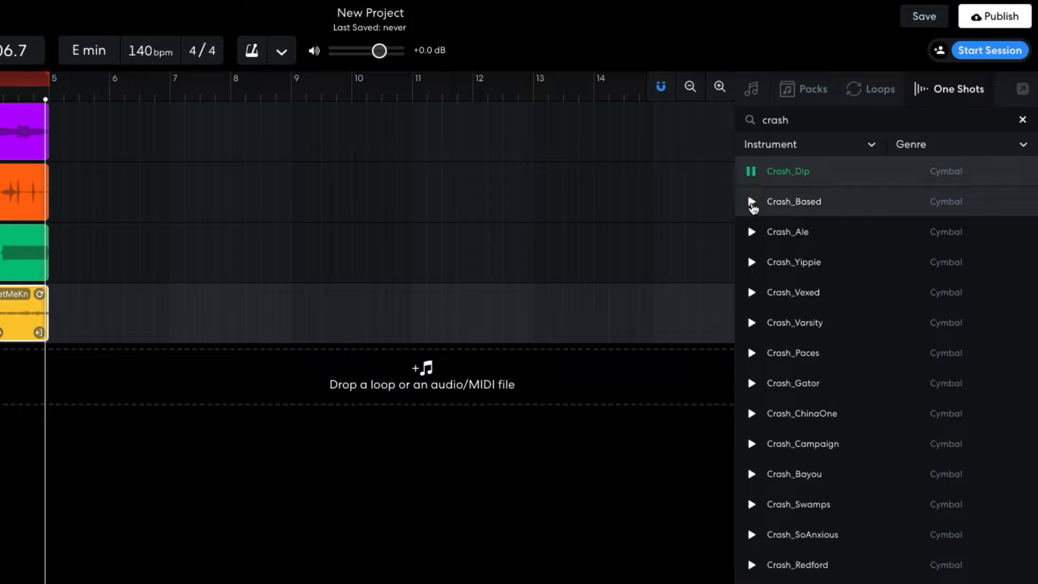
click(752, 202)
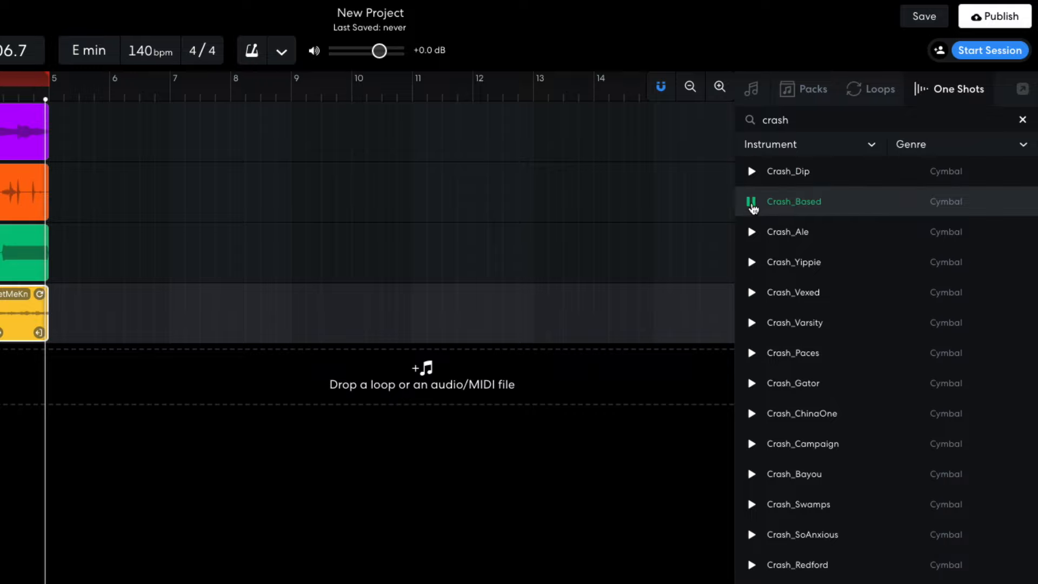
Add the Crash_Based one shot on a new track at bar 1 and play the beat from the start
drag(801, 201, 0, 380)
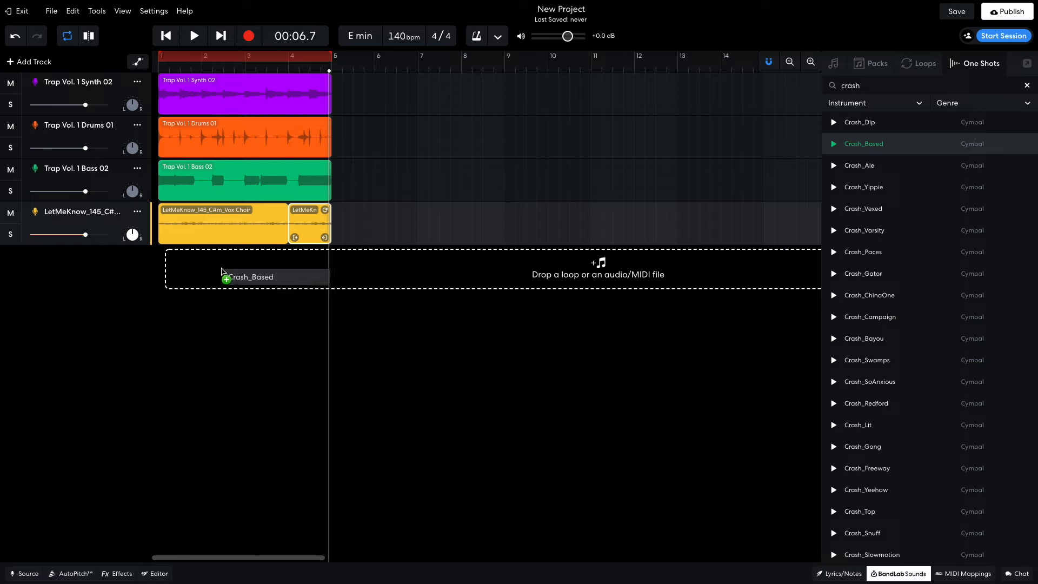
drag(222, 271, 194, 267)
click(162, 36)
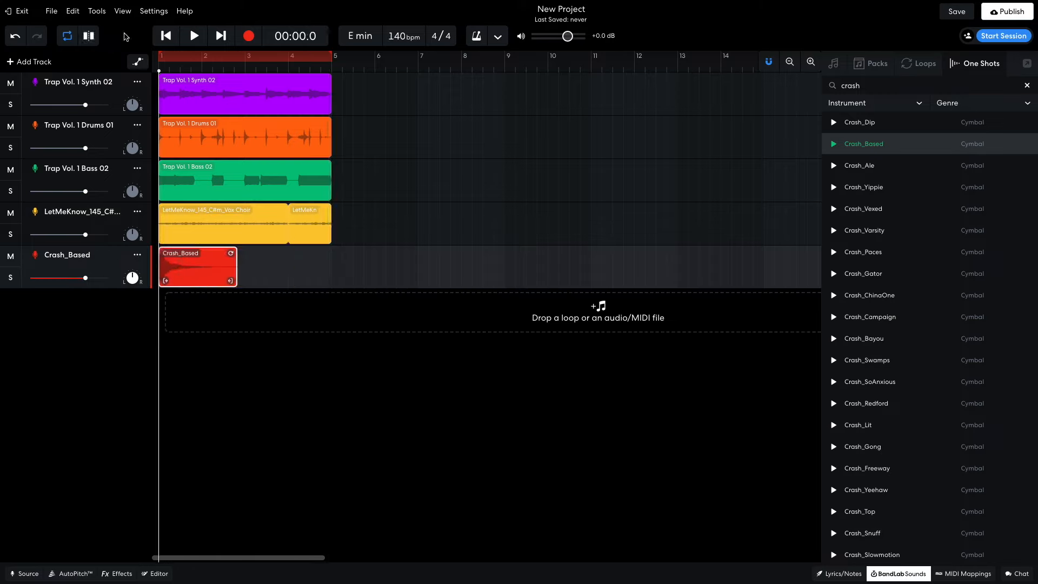
key(space)
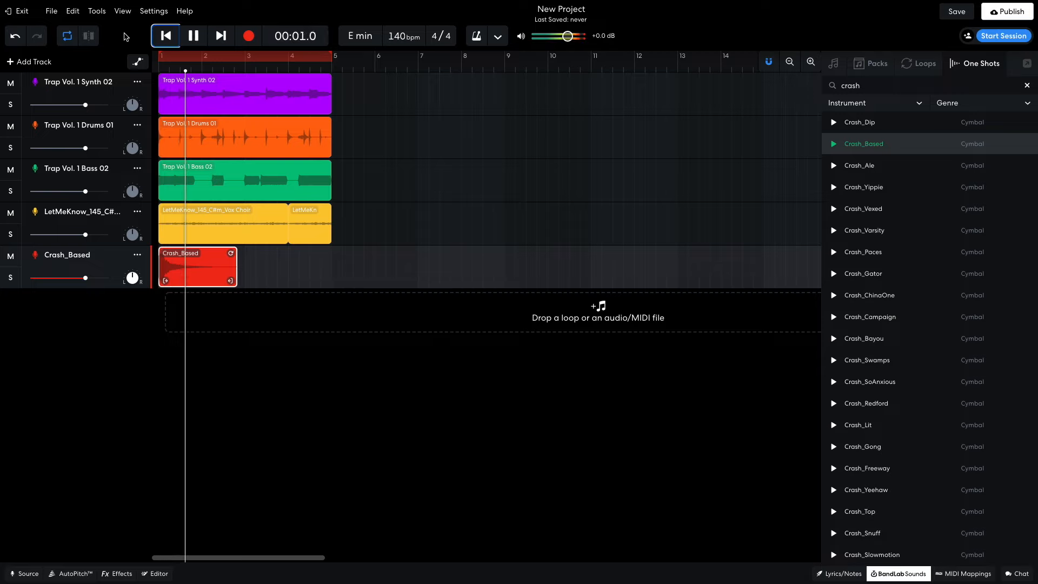
key(space)
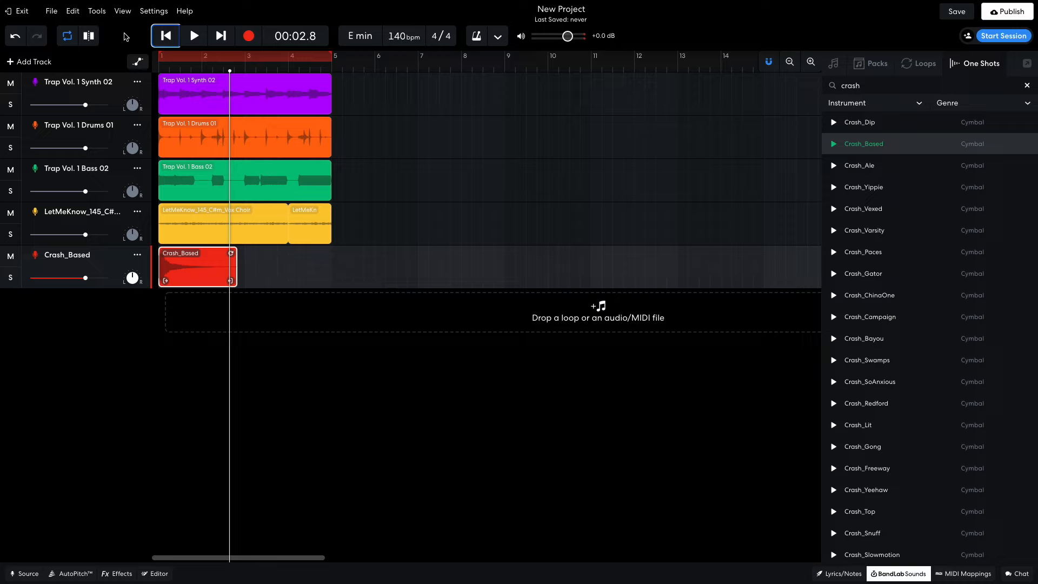
Replay the beat, lower the Crash_Based track's volume, and listen to the mix again from the start
click(162, 37)
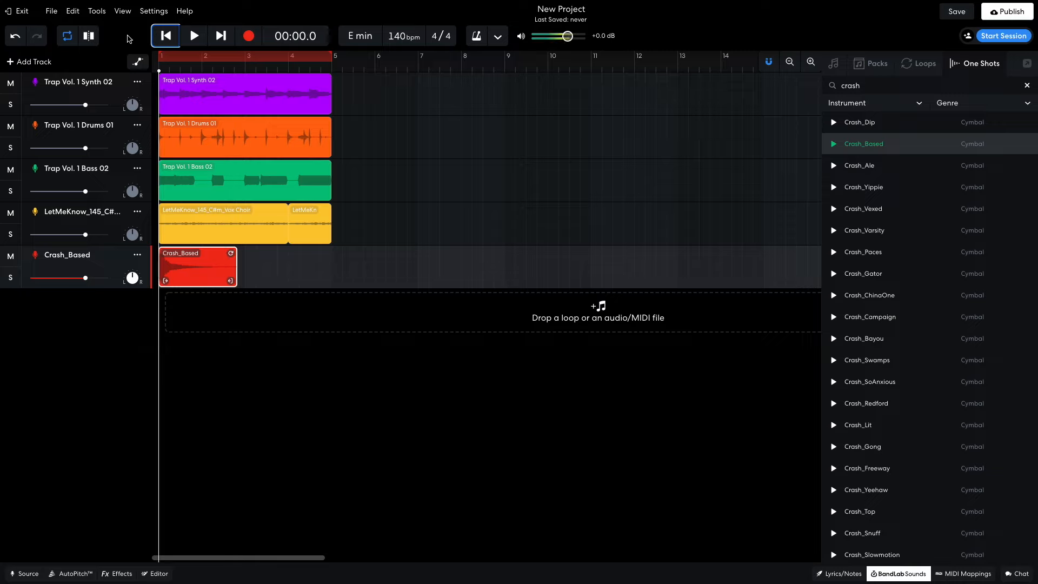
key(space)
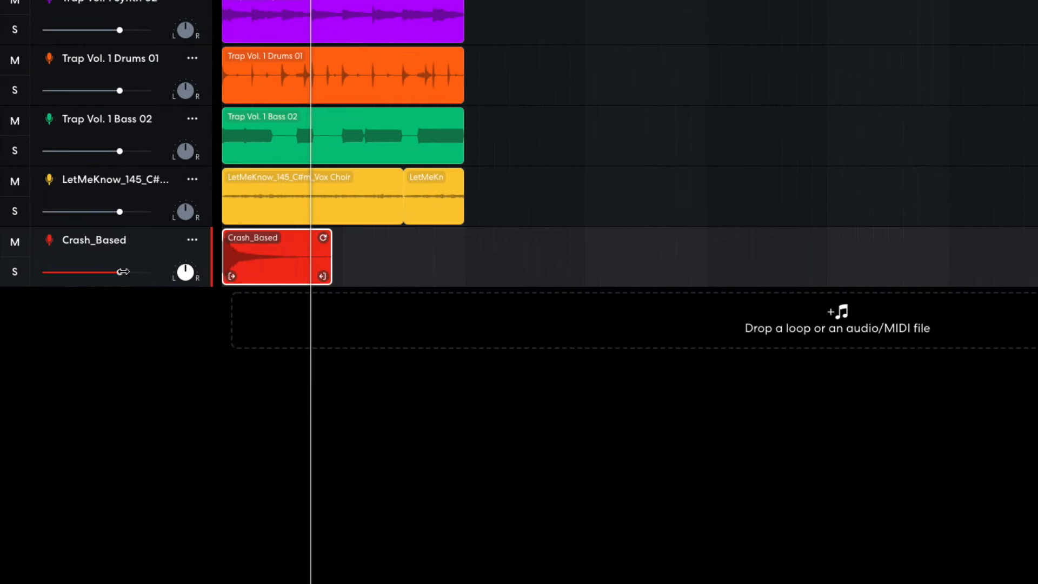
mouse_move(85, 278)
mouse_down()
mouse_move(94, 277)
mouse_move(78, 282)
mouse_up()
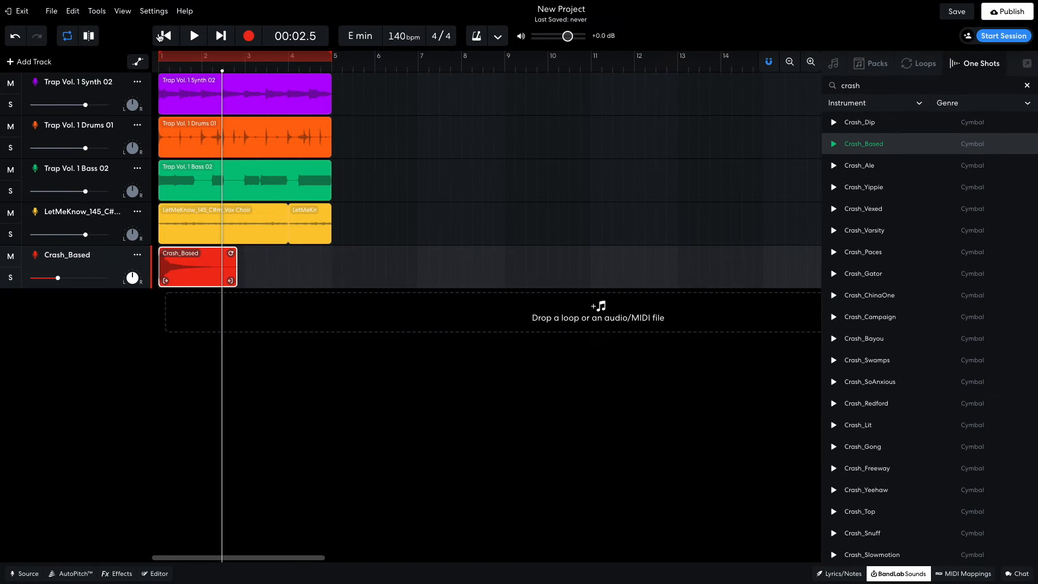
click(161, 35)
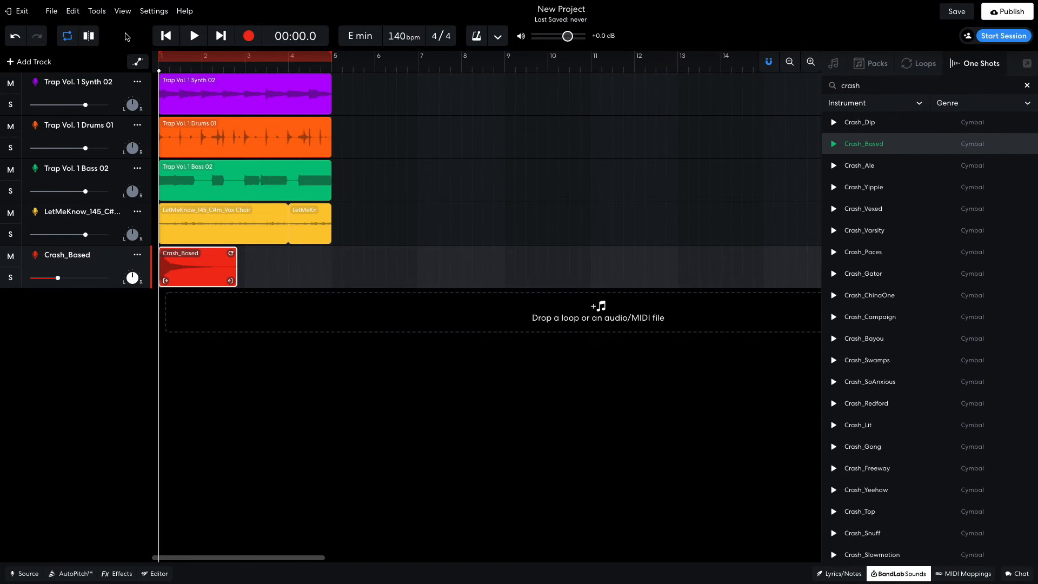
key(space)
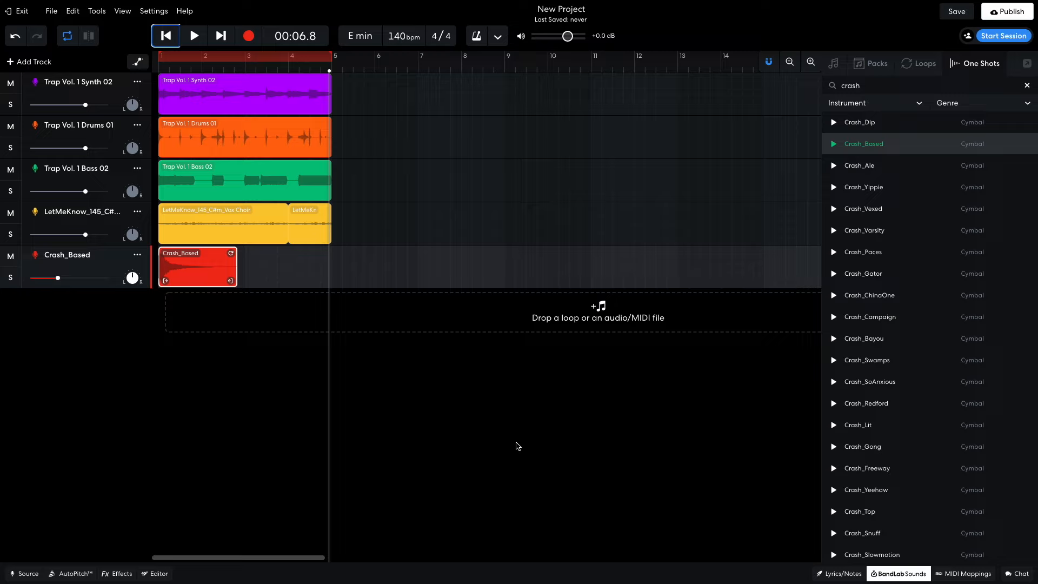
Duplicate the synth, drums, bass and voice regions at bar 5 and extend the cycle area to bar 9
drag(427, 240, 363, 106)
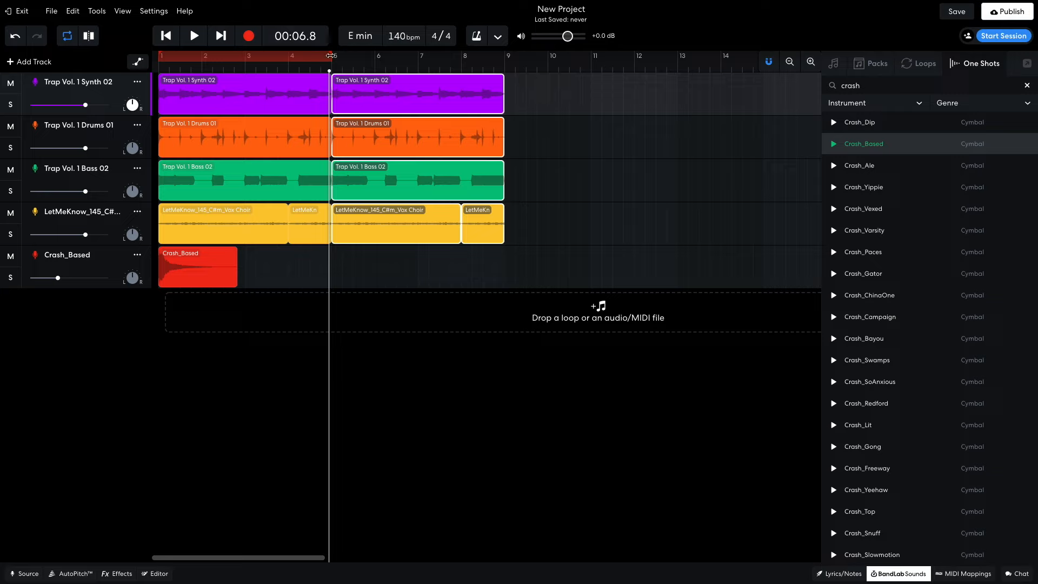
drag(330, 56, 499, 55)
click(165, 36)
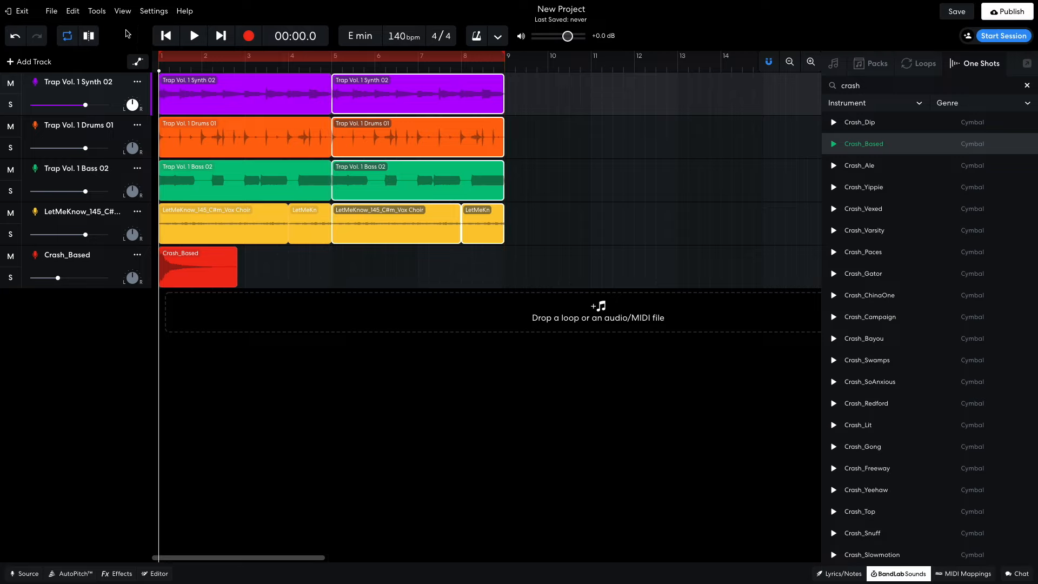
Play the extended eight-bar beat from the start to check it, and stop playback
key(space)
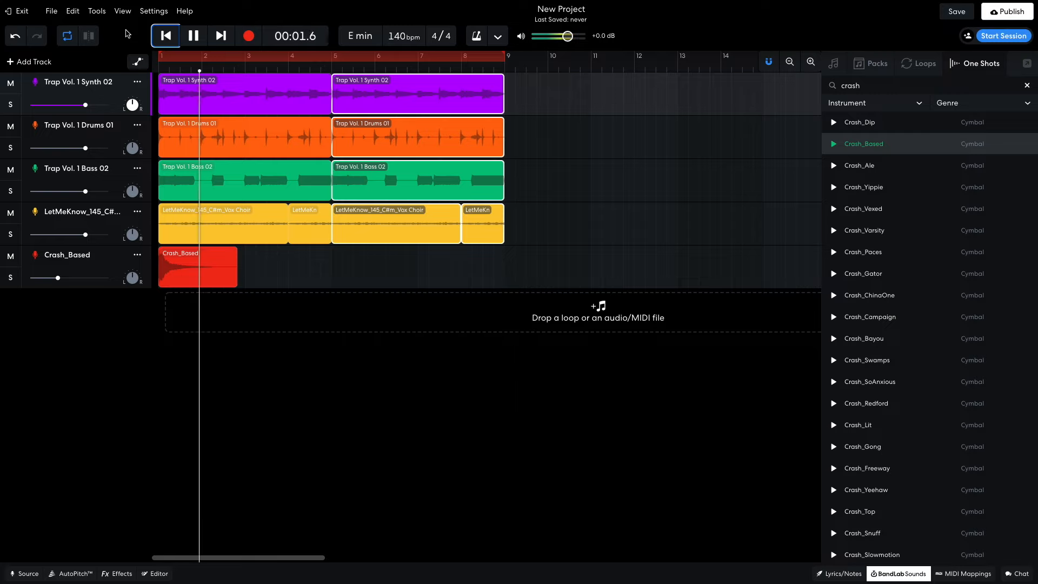
key(space)
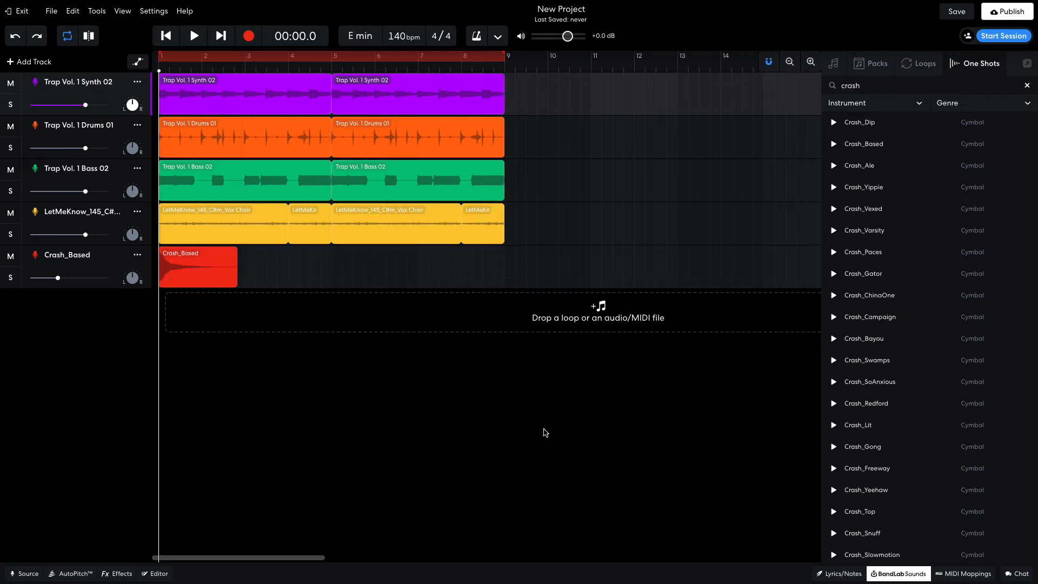
Hide the BandLab Sounds browser and duplicate the eight-bar section, crash included, until the arrangement reaches bar 33
click(890, 573)
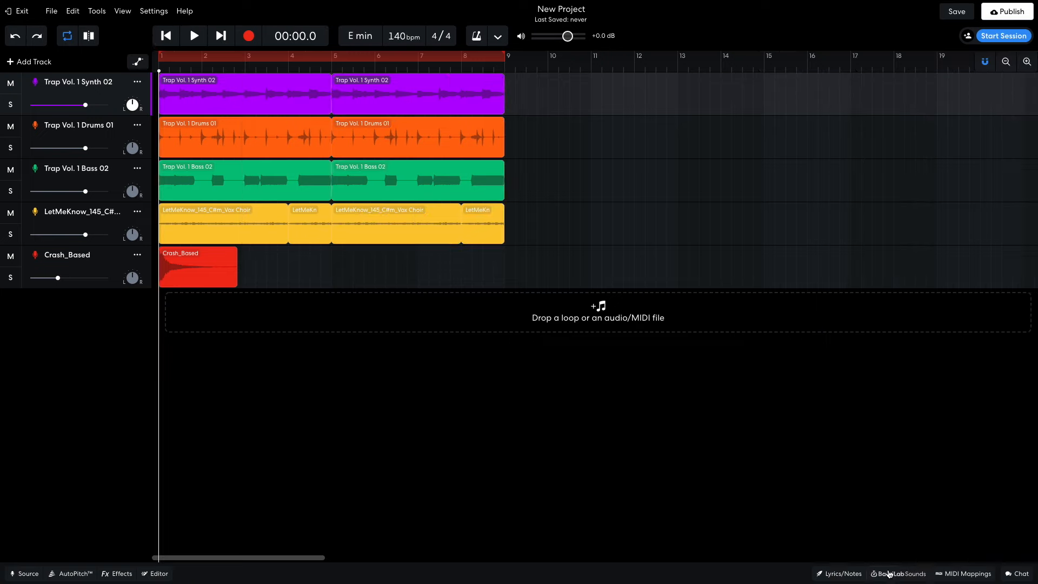
click(1006, 61)
click(1006, 62)
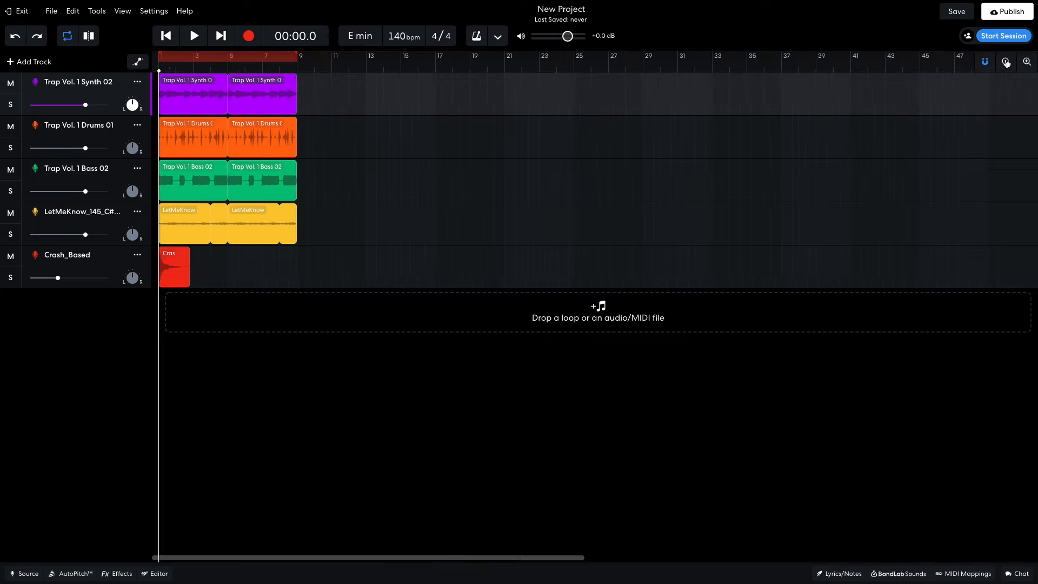
drag(330, 276, 589, 99)
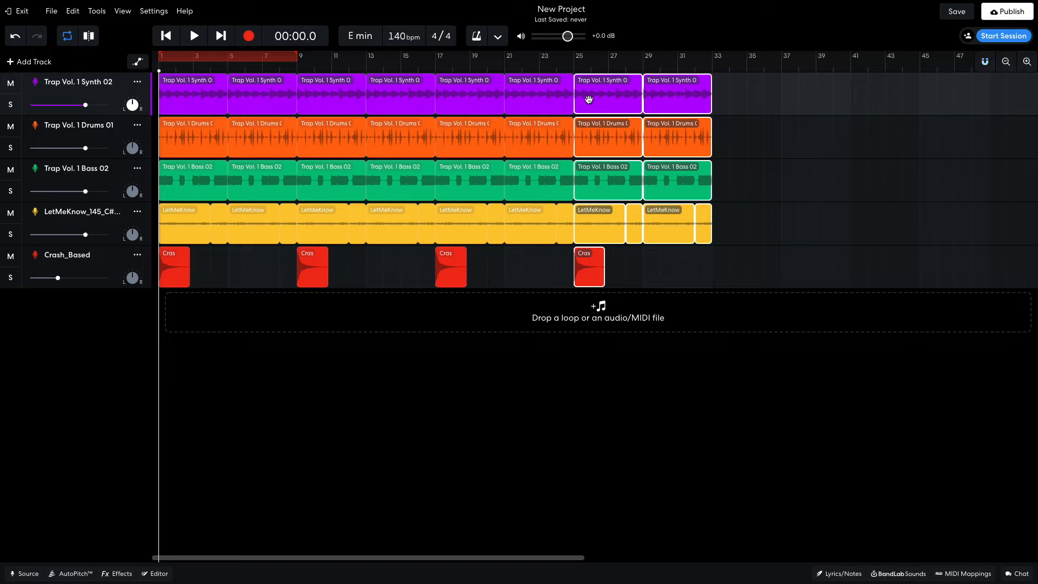
Delete the two Trap Vol. 1 Bass 02 regions from bar 1 to bar 9
click(195, 182)
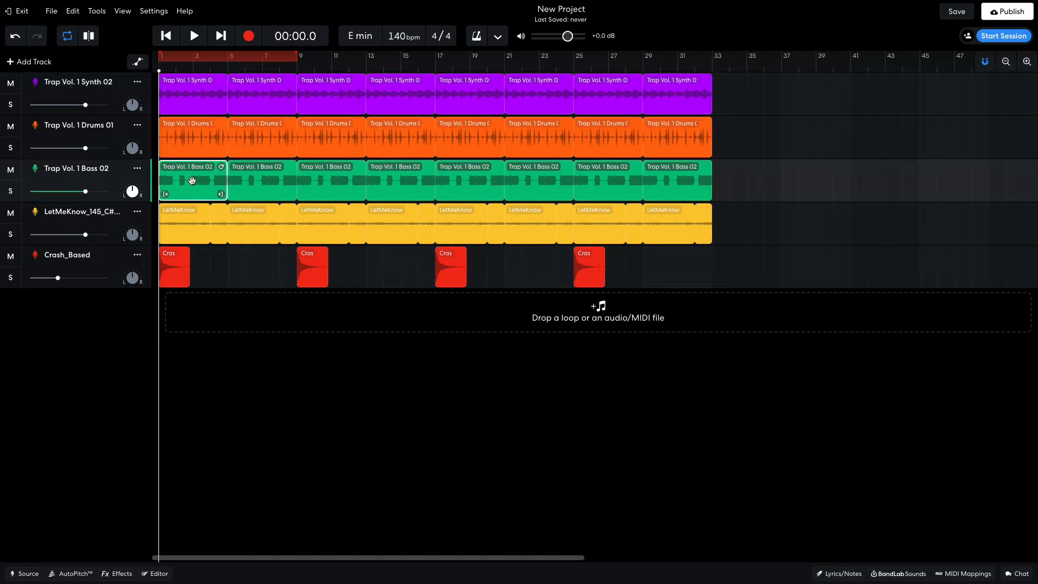
key(Delete)
key(Delete)
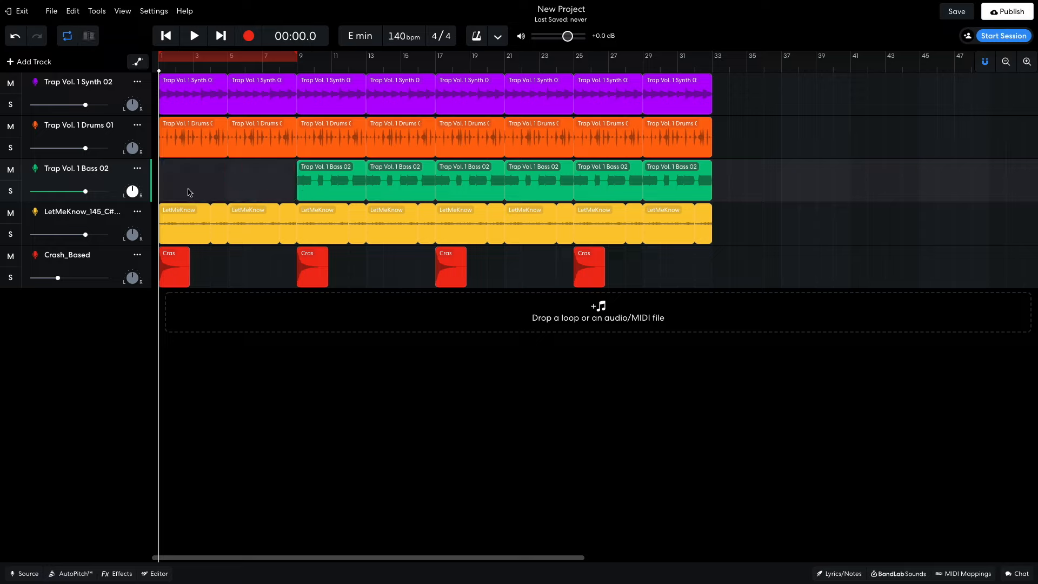
Delete the LetMeKnow voice regions from bar 1 to bar 17 and the synth regions from bar 25 to bar 33
drag(181, 189, 426, 229)
key(Delete)
key(Delete)
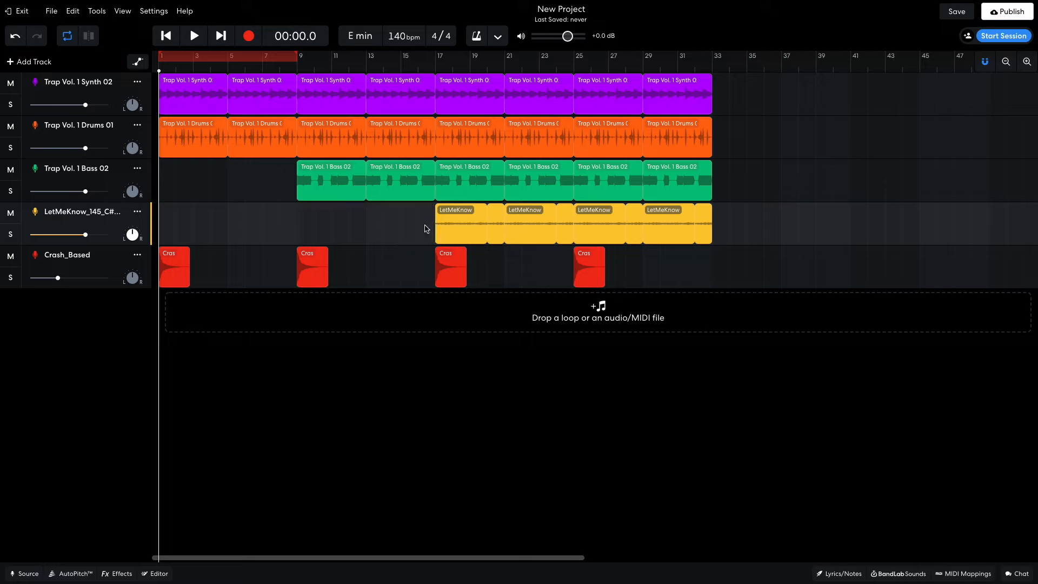
drag(717, 95, 610, 93)
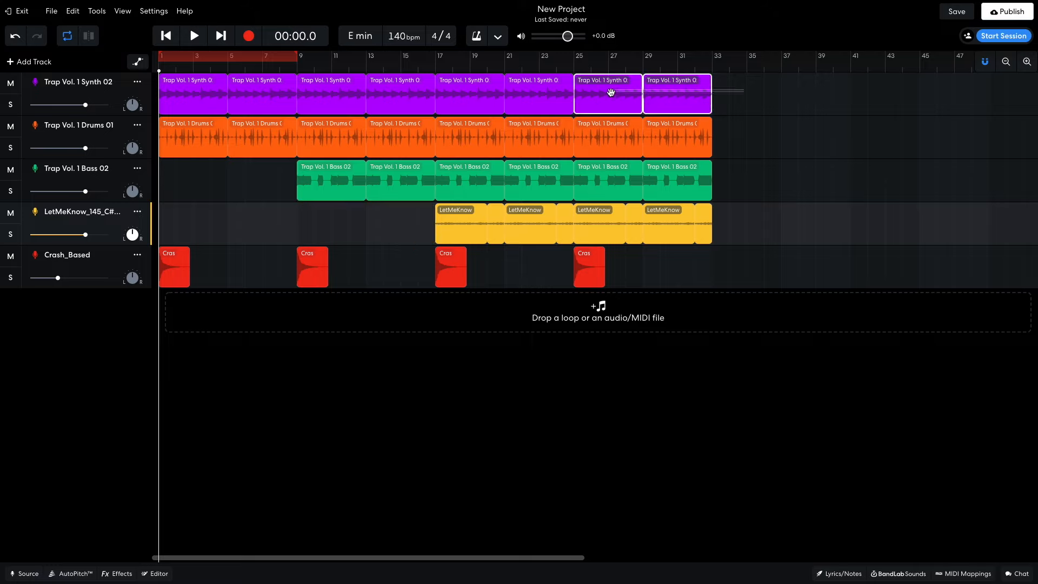
key(Delete)
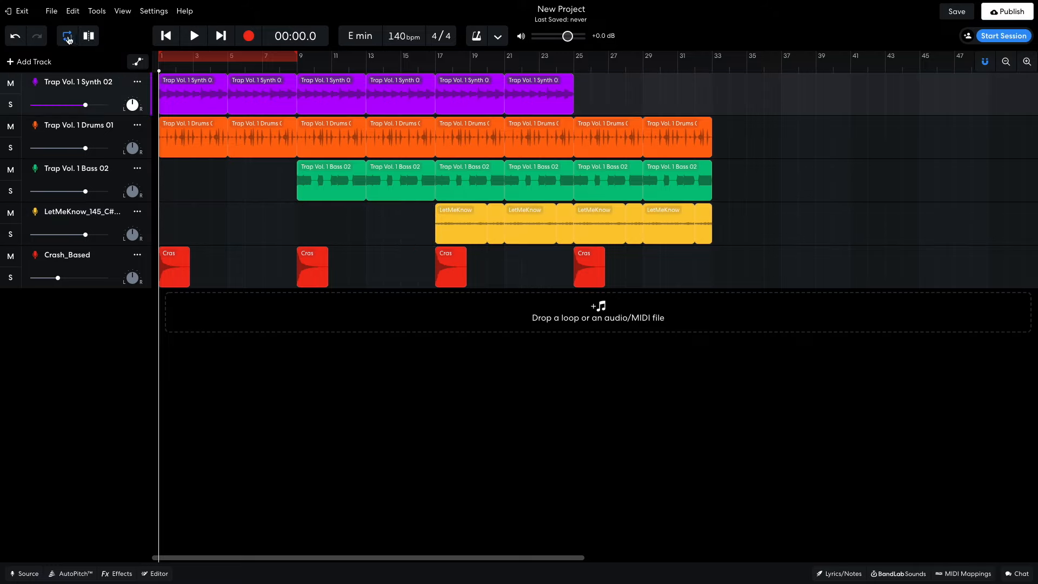
Turn off the cycle and play the arrangement from bar 1 to its end at bar 33
click(67, 36)
click(194, 36)
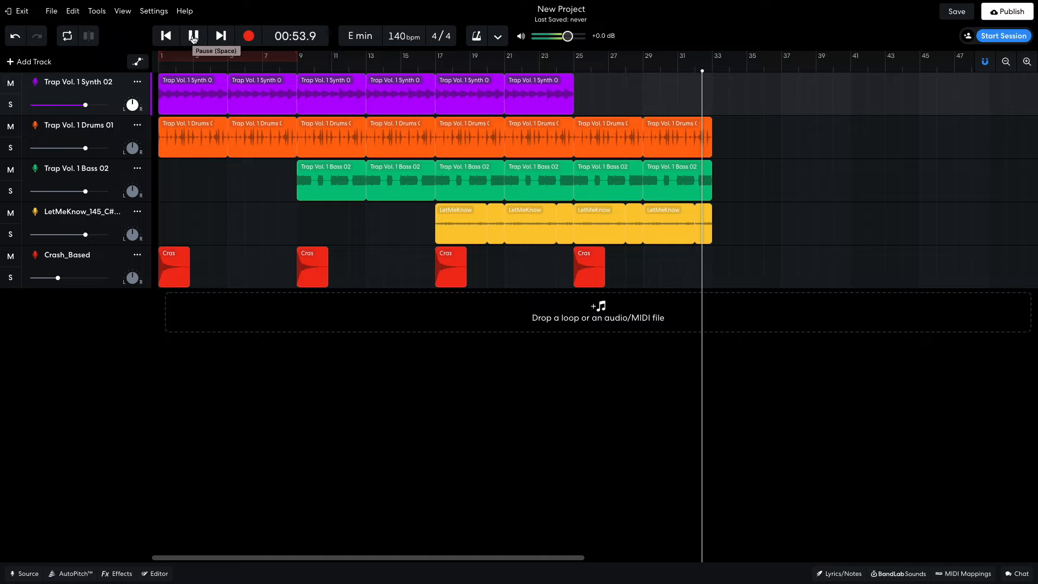
click(194, 37)
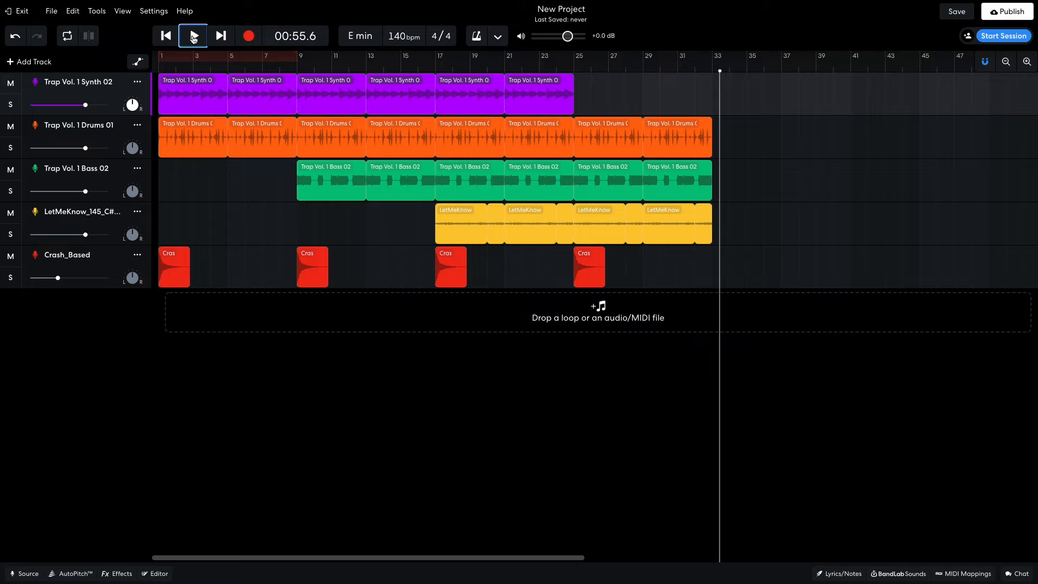
Duplicate the regions of all five tracks at bar 33, extending the arrangement to bar 65
click(1007, 63)
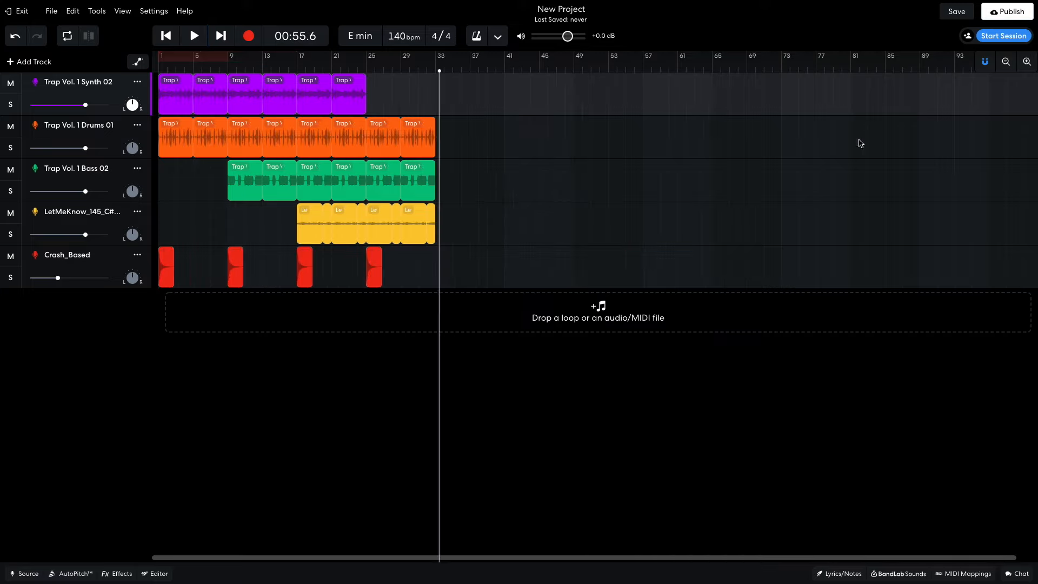
drag(547, 268, 448, 95)
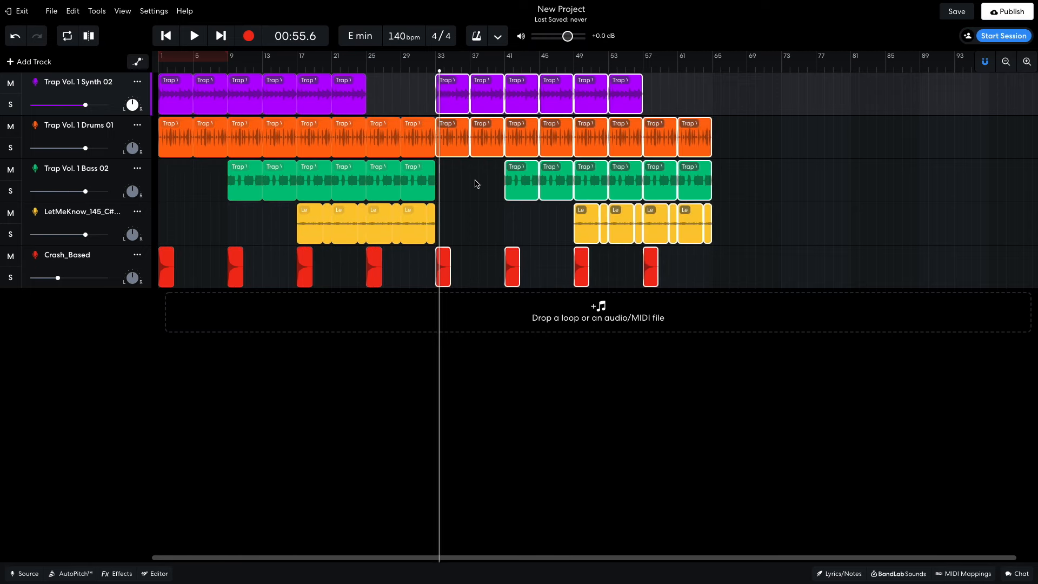
Name the project "My Trap Beat" and save it
click(575, 9)
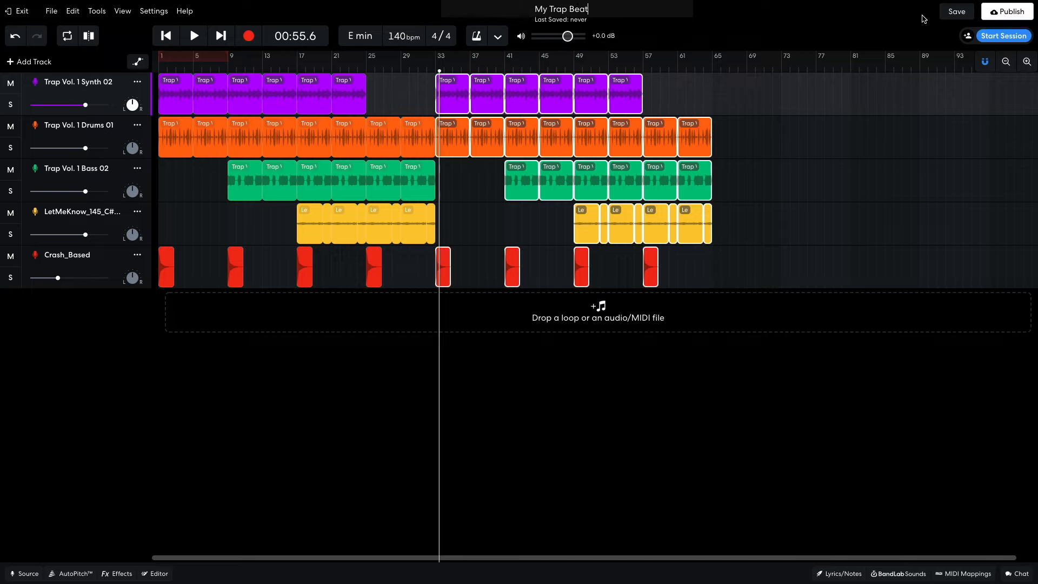
click(956, 11)
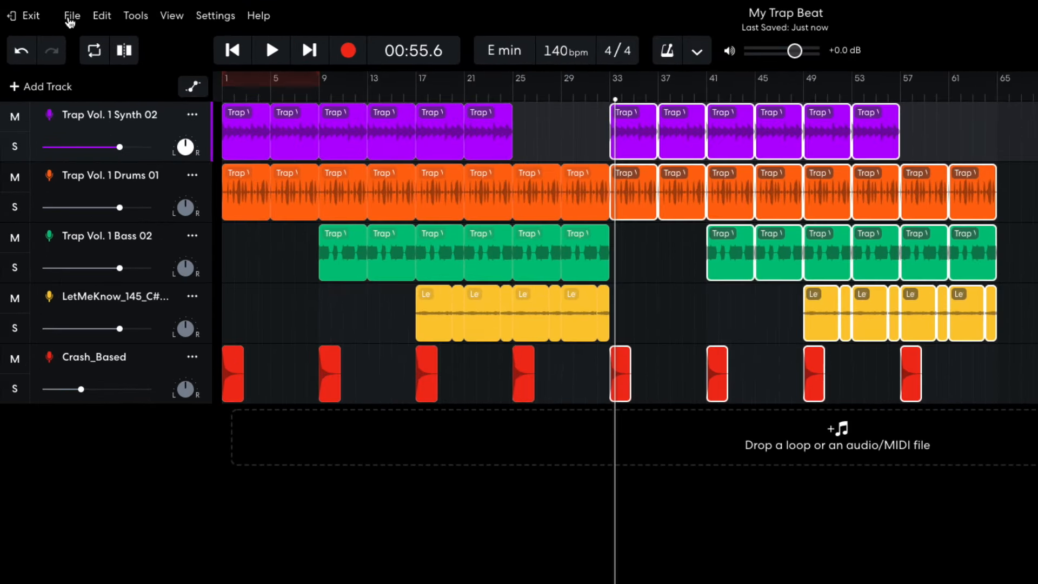
Download the project's mixdown as an uncompressed 16bit, 44.1kHz WAV file
click(51, 11)
mouse_move(118, 103)
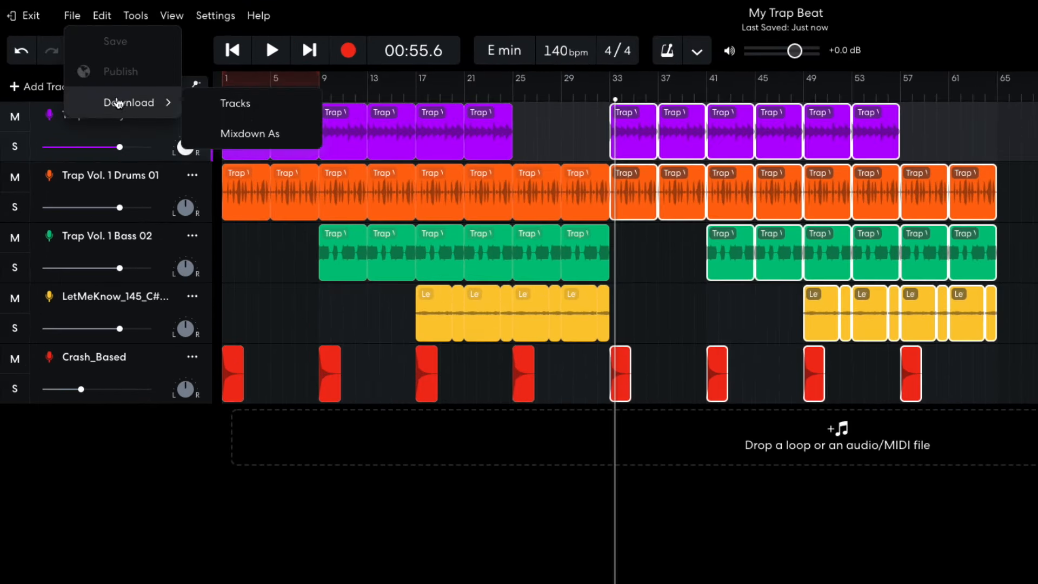
click(281, 132)
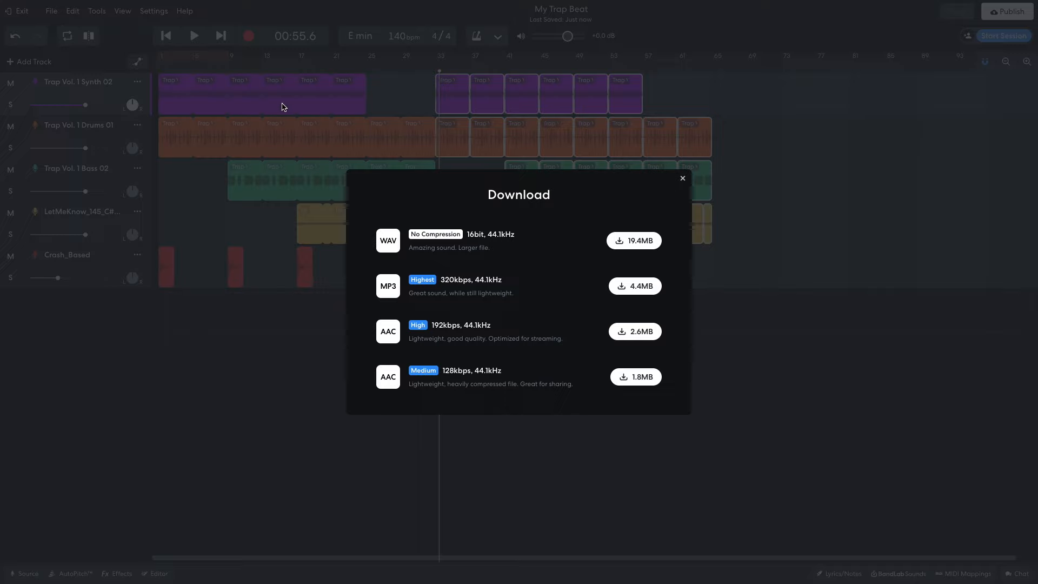
click(640, 241)
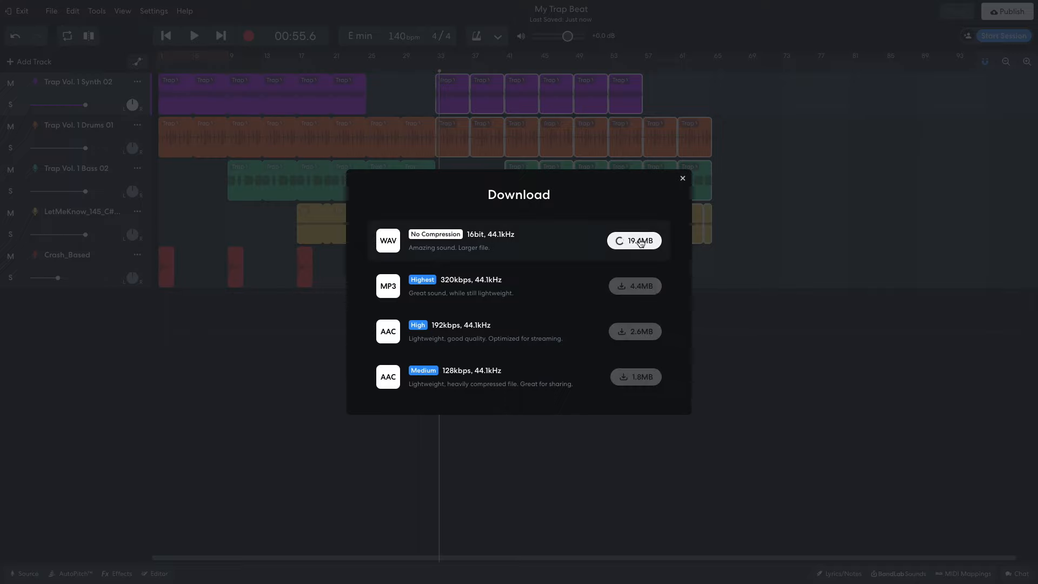